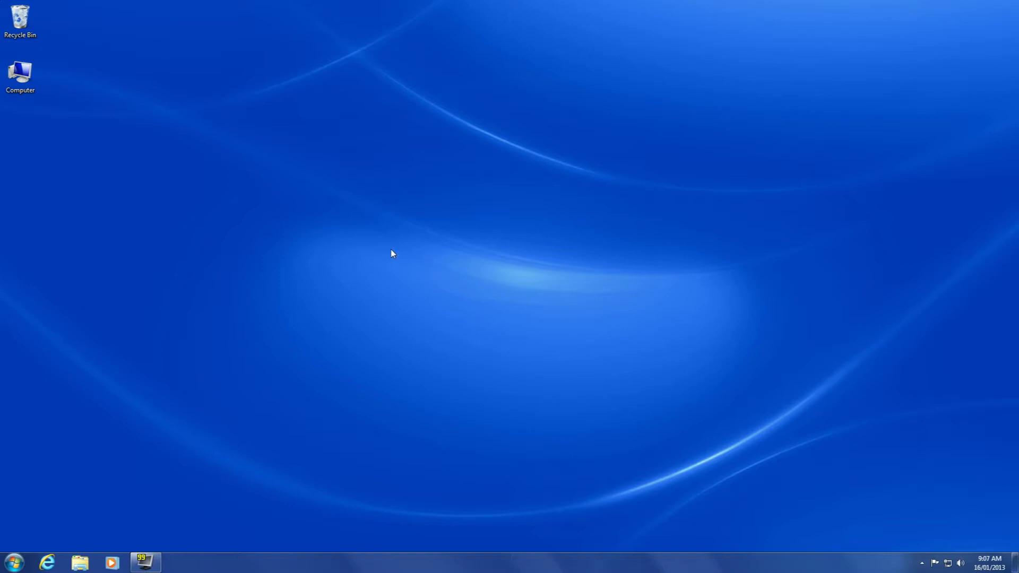
- Launch Internet Explorer on the Total Control Security site and go to its Support page
click(47, 562)
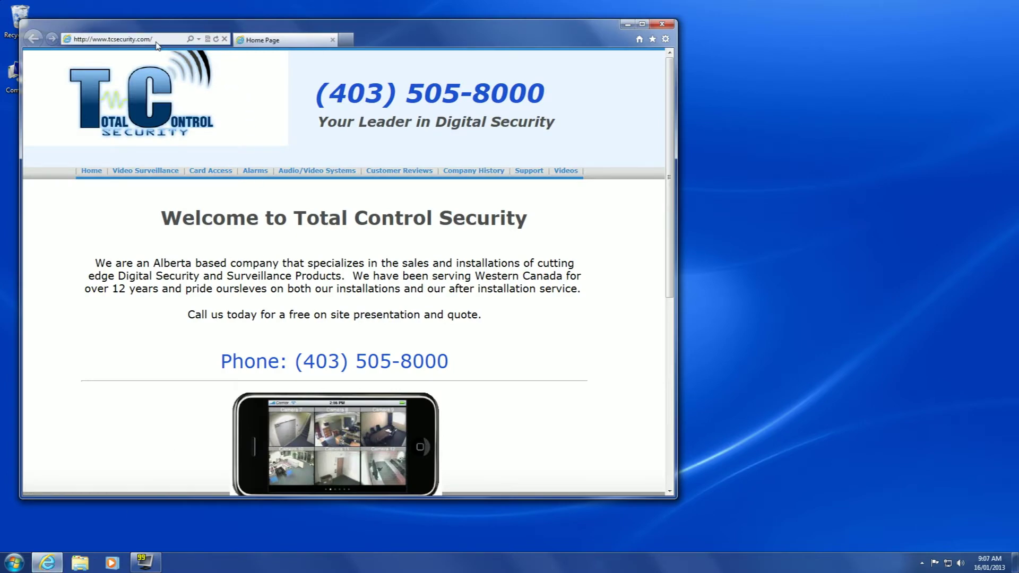
click(533, 175)
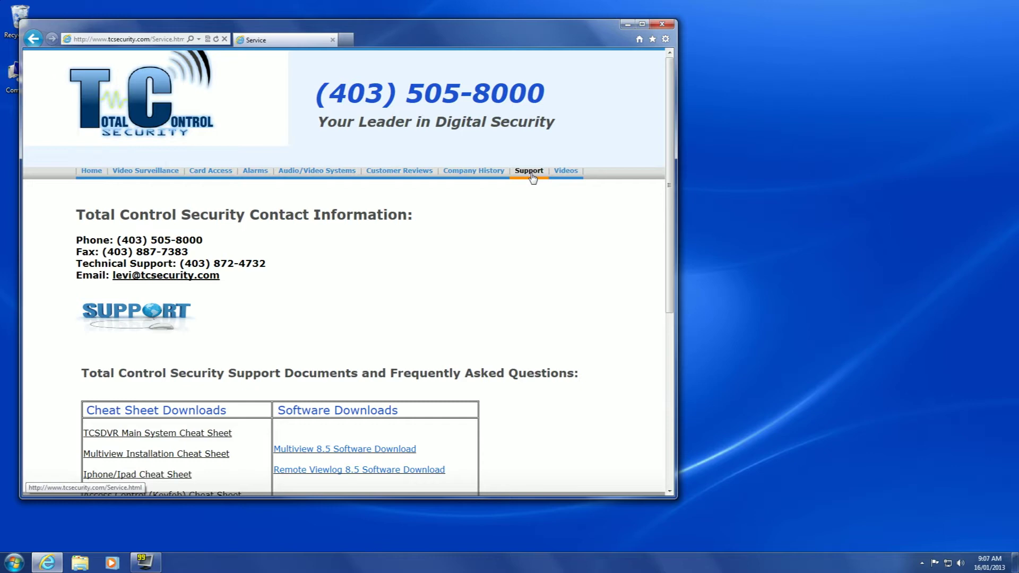
- Save the Multiview Installation Cheat Sheet PDF (How_to_Install_Multiview_and_Remote_ViewlogV8.55.pdf) into Documents
right_click(199, 457)
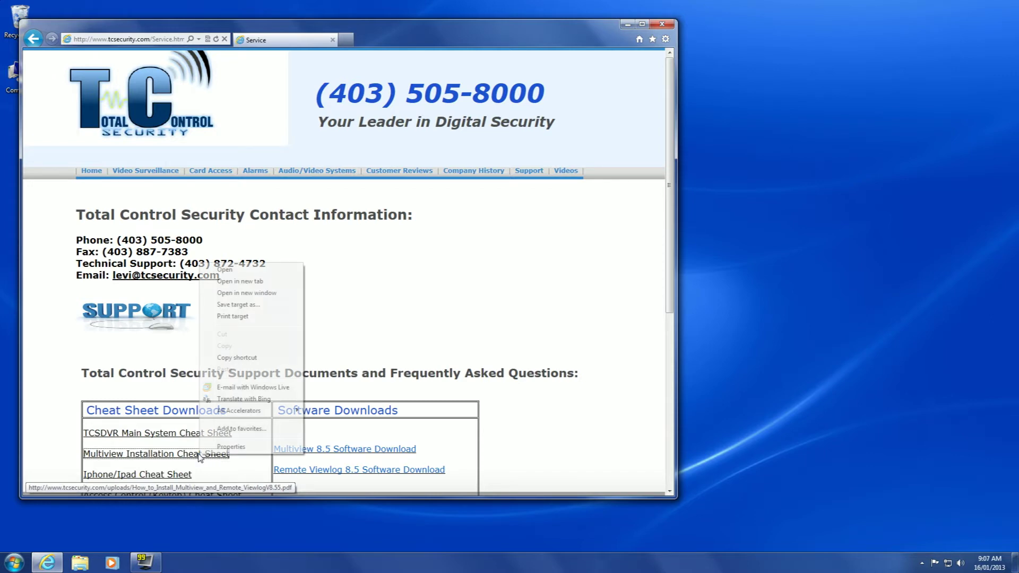
click(255, 305)
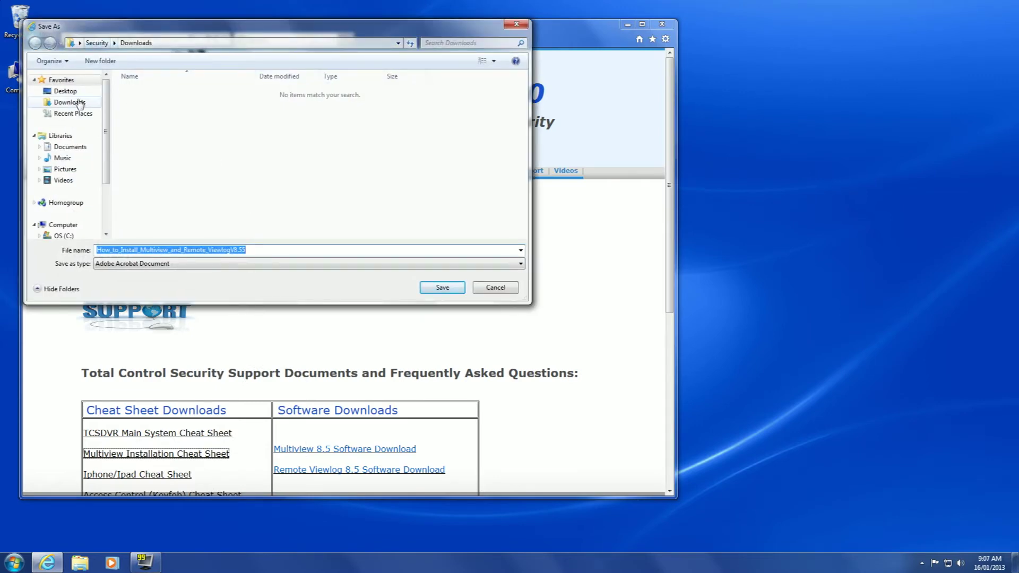
click(73, 147)
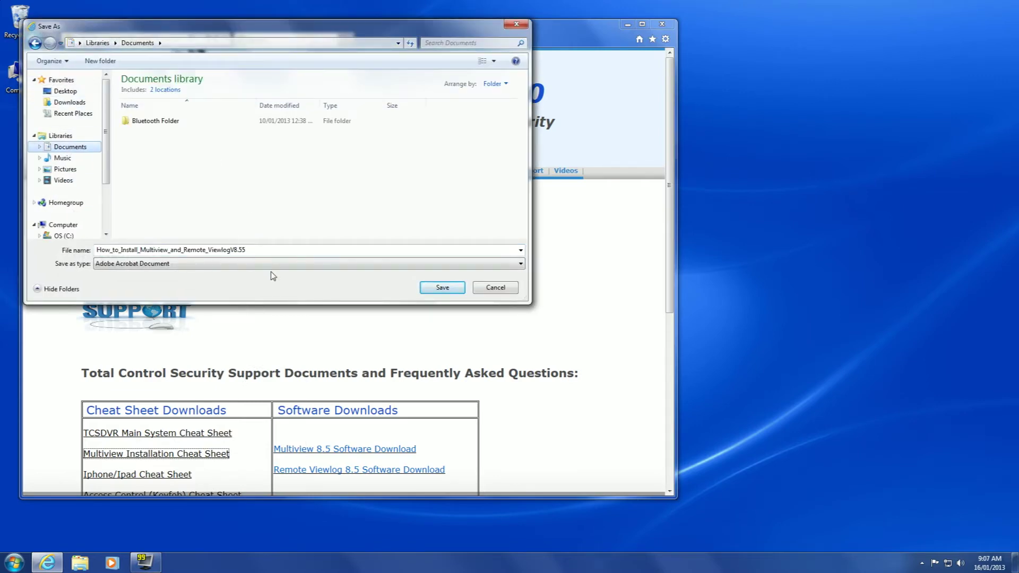
click(432, 289)
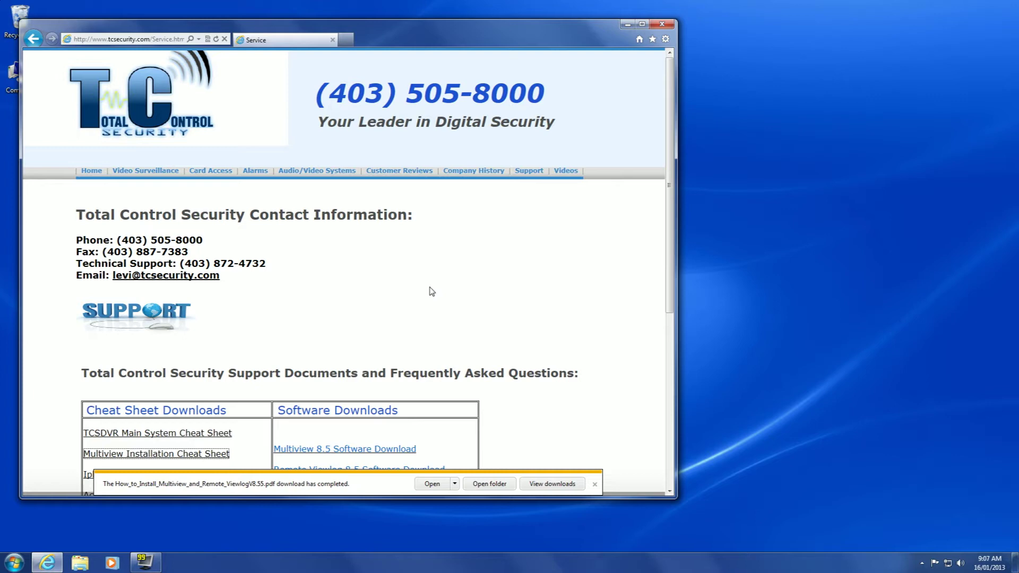
scroll(432, 295, down, 1)
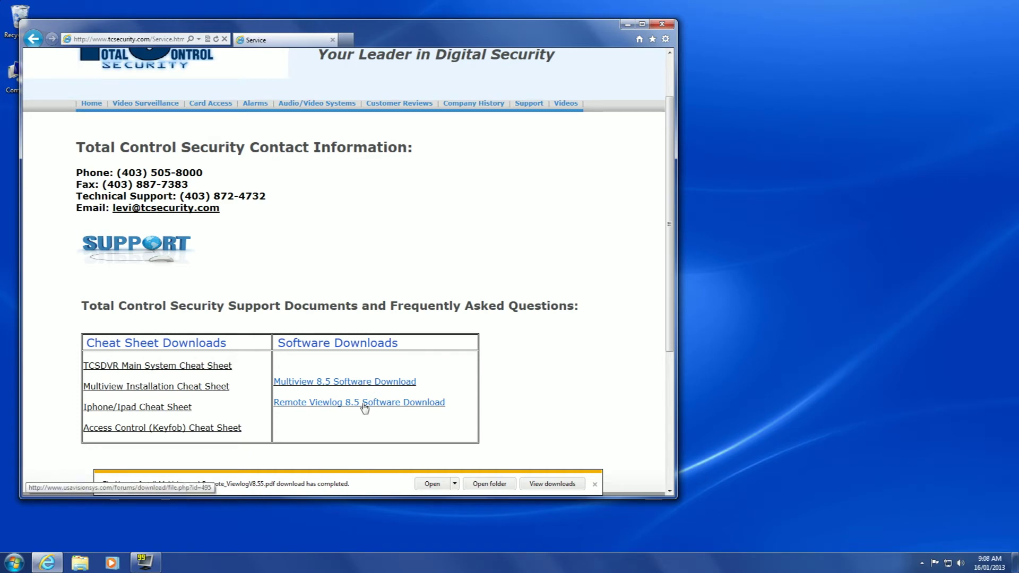
- Save the Multiview_8.5 zip download into the Documents library
click(350, 385)
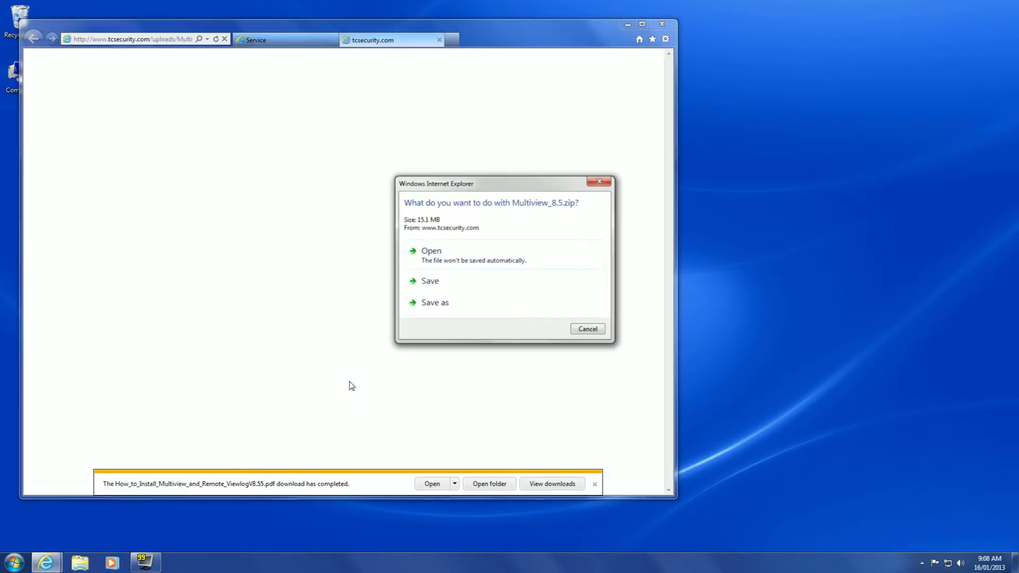
click(449, 307)
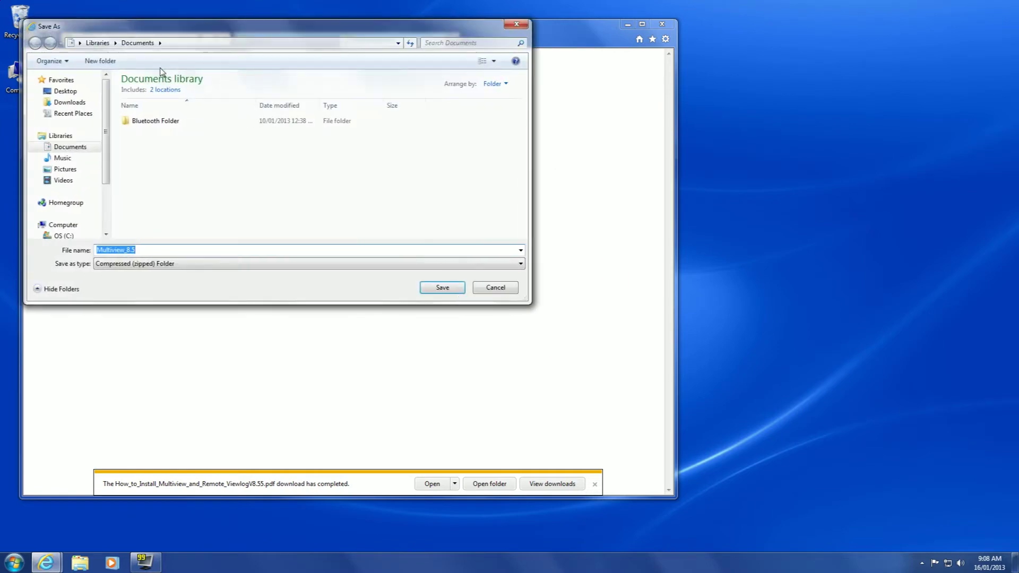
click(452, 290)
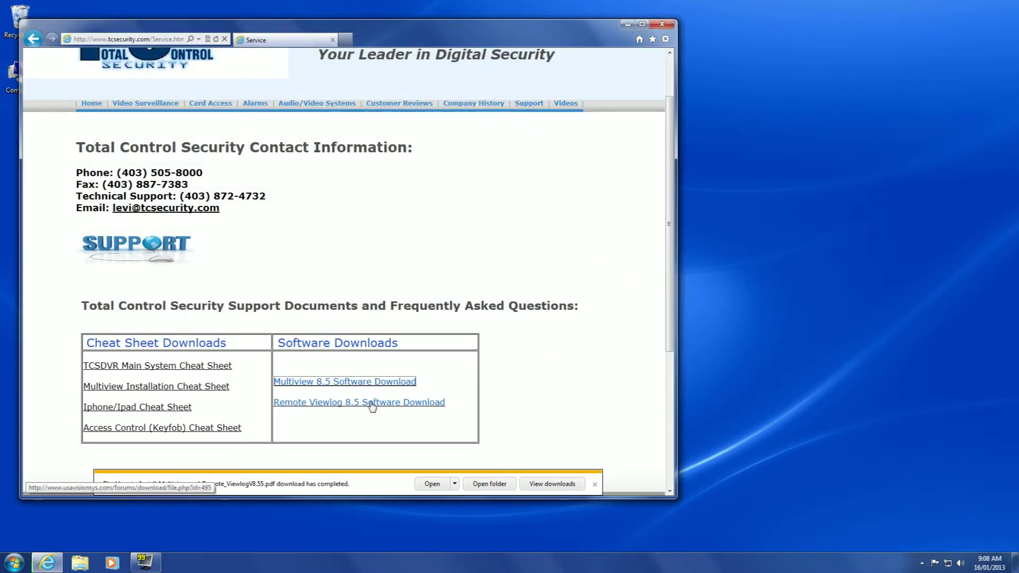
- Save the RemoteViewlog zip into Documents as well, then close Internet Explorer
click(372, 407)
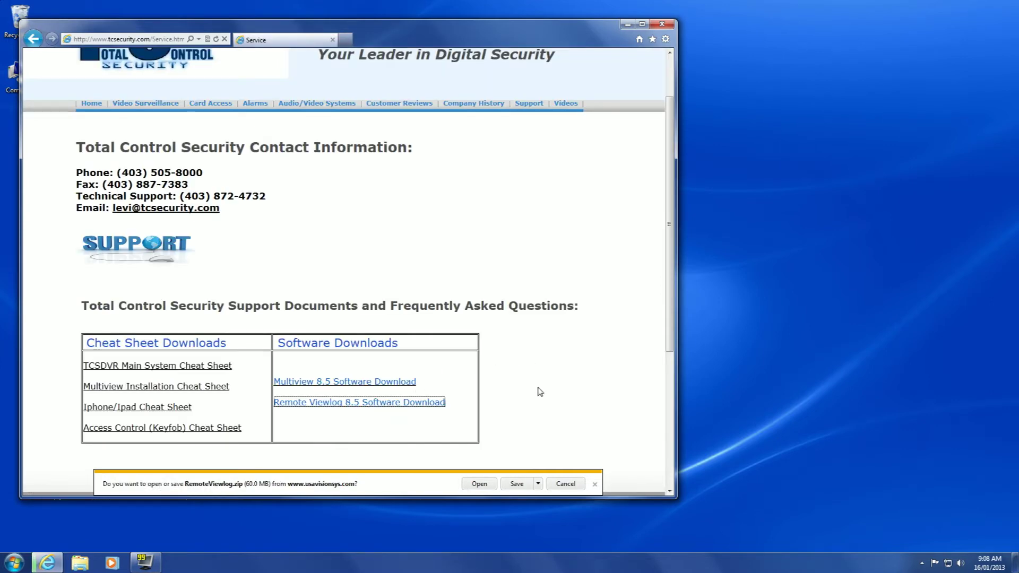
click(538, 485)
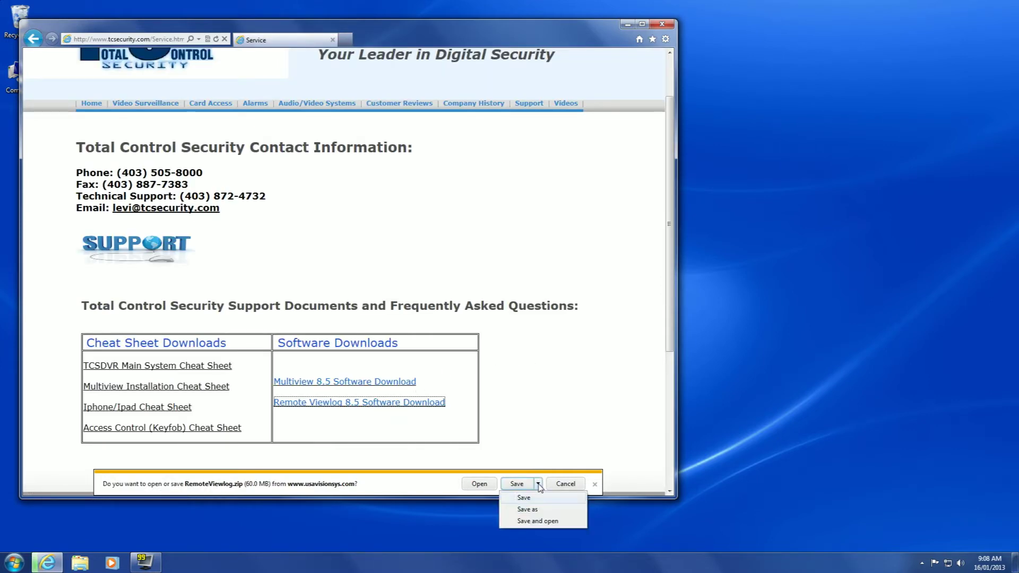
click(528, 509)
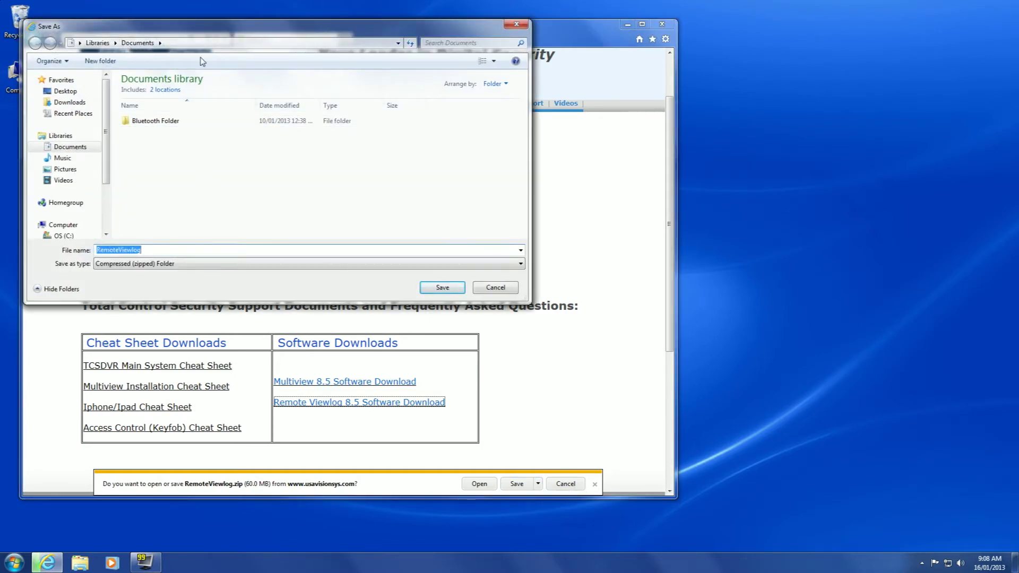
click(457, 290)
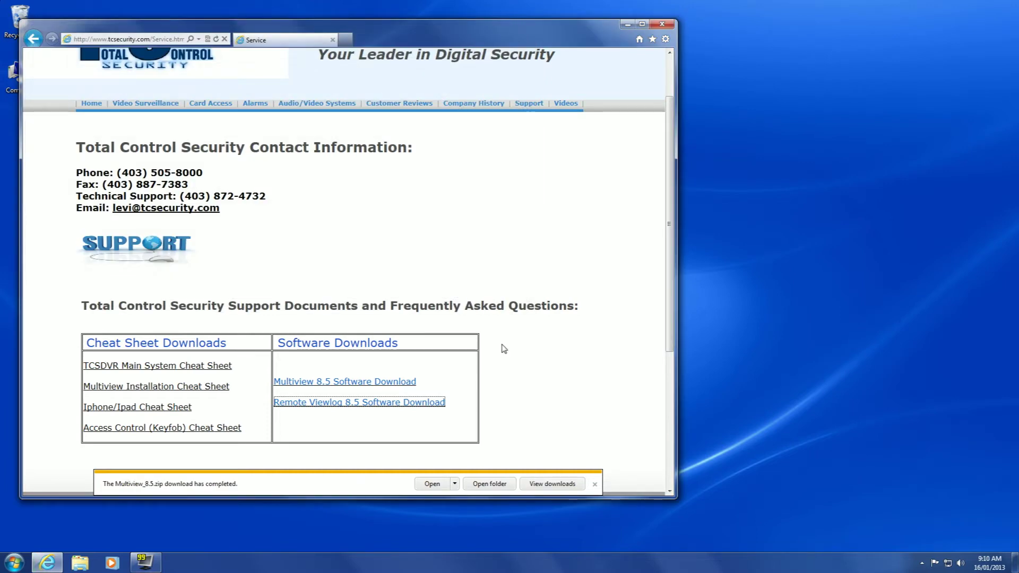
click(661, 25)
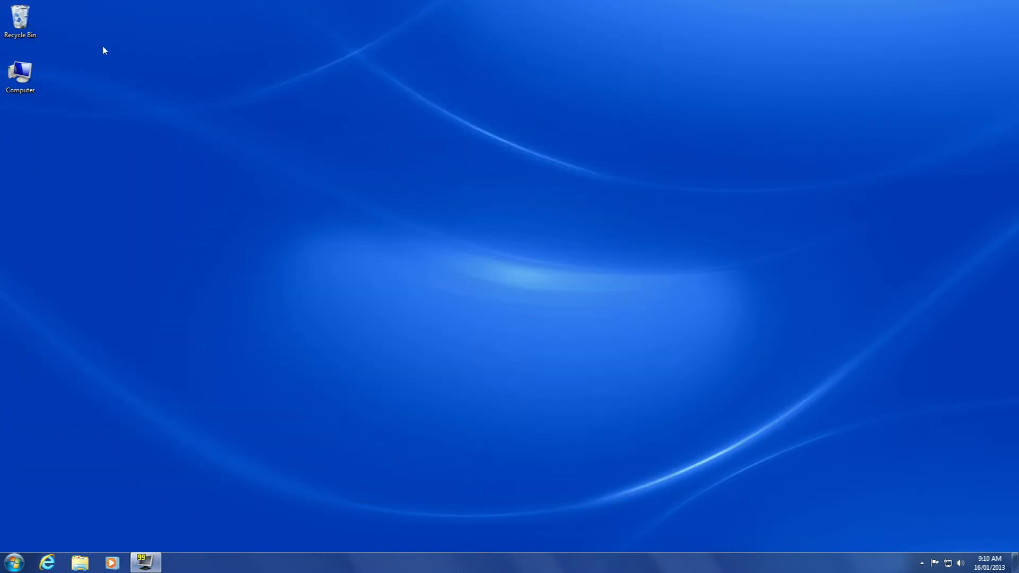
- Open Computer from the desktop and browse to the Documents library
double_click(30, 78)
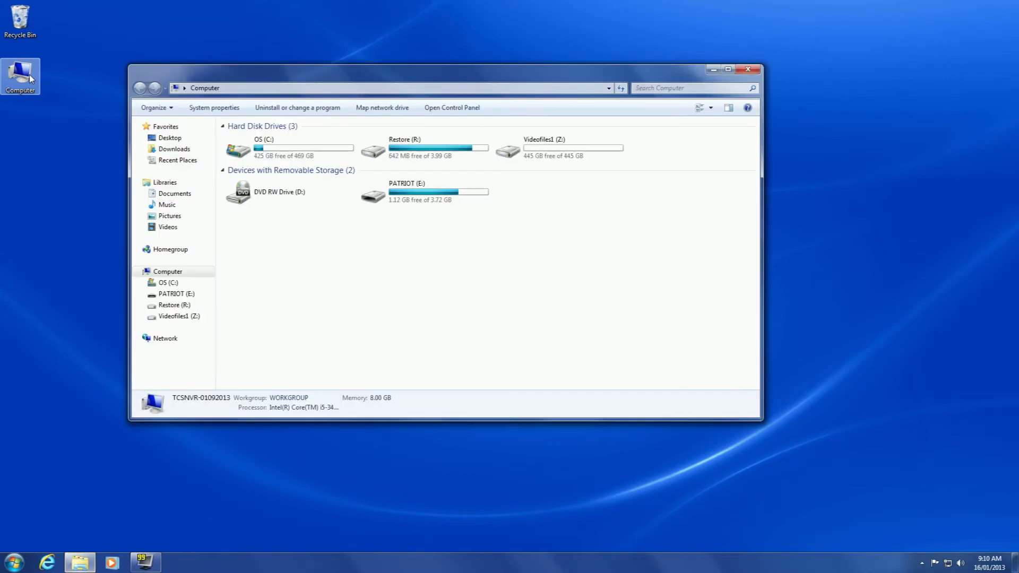
click(180, 195)
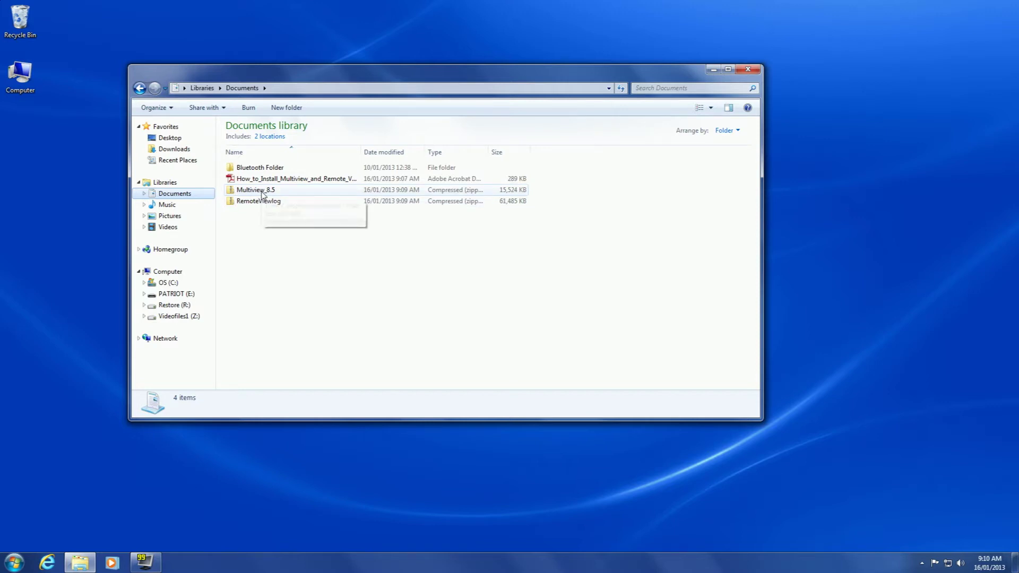
- Extract Multiview_8.5.zip into its own folder without showing the extracted files afterwards
click(261, 195)
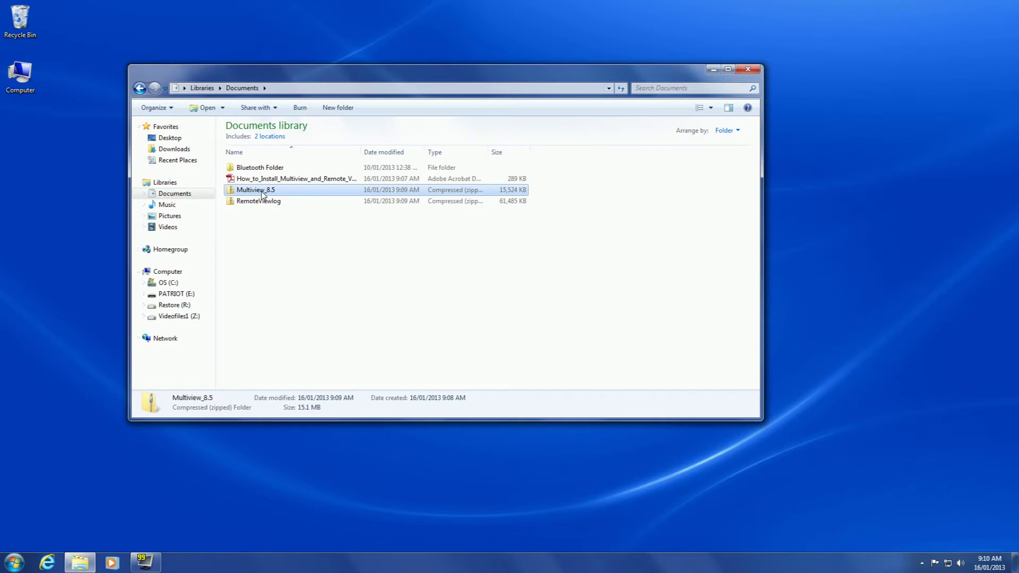
right_click(262, 195)
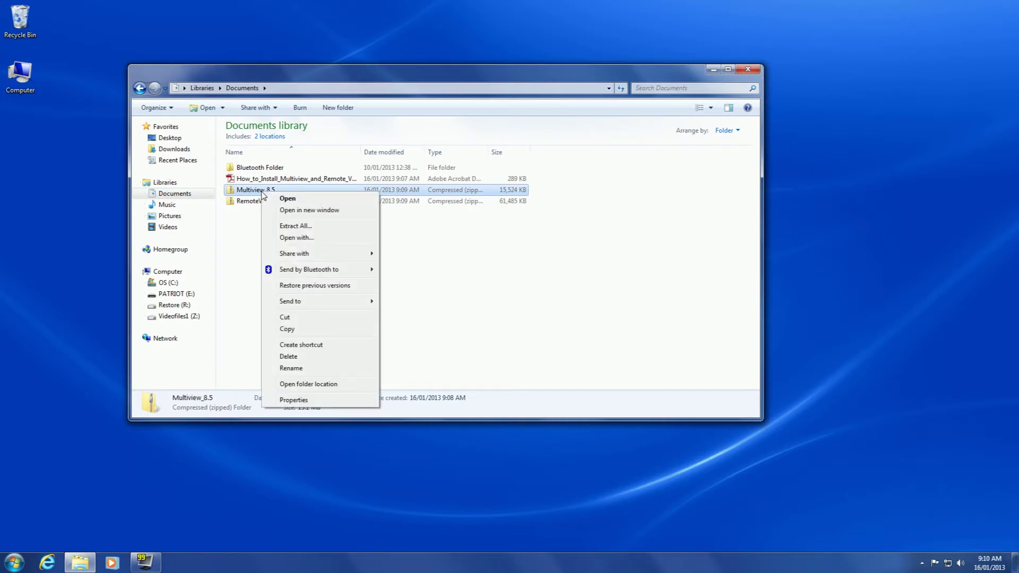
click(302, 226)
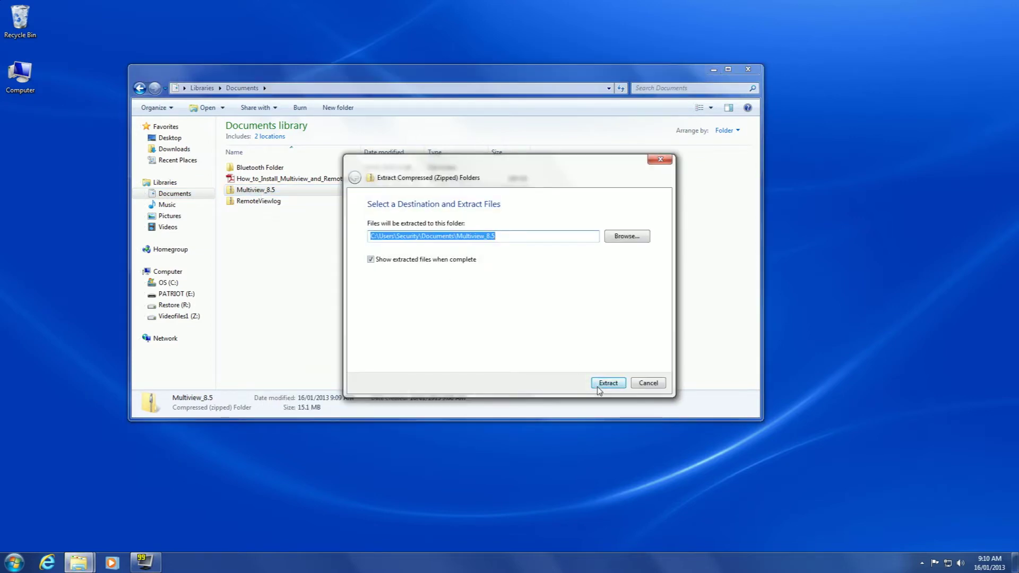
click(371, 260)
click(371, 260)
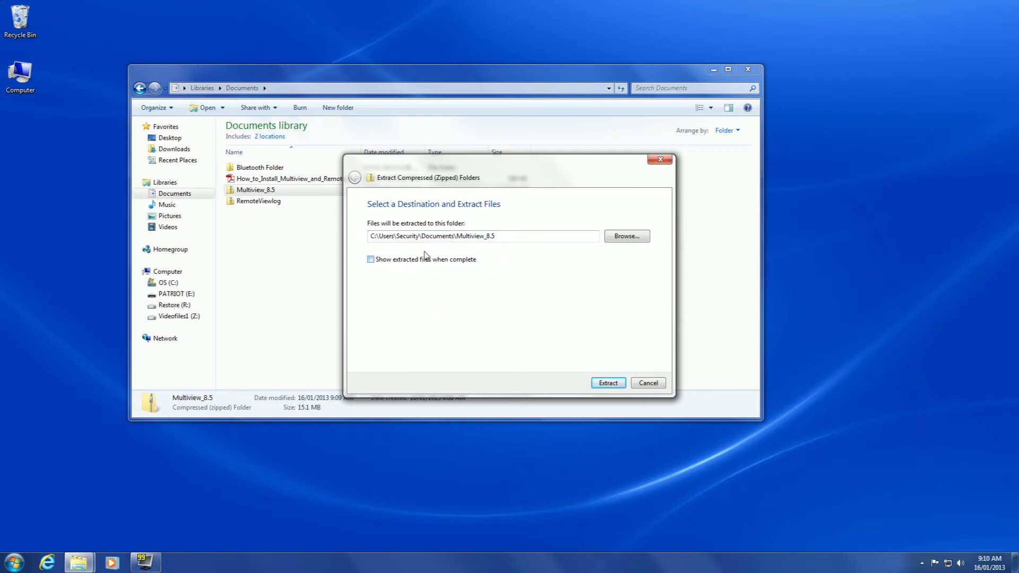
click(608, 383)
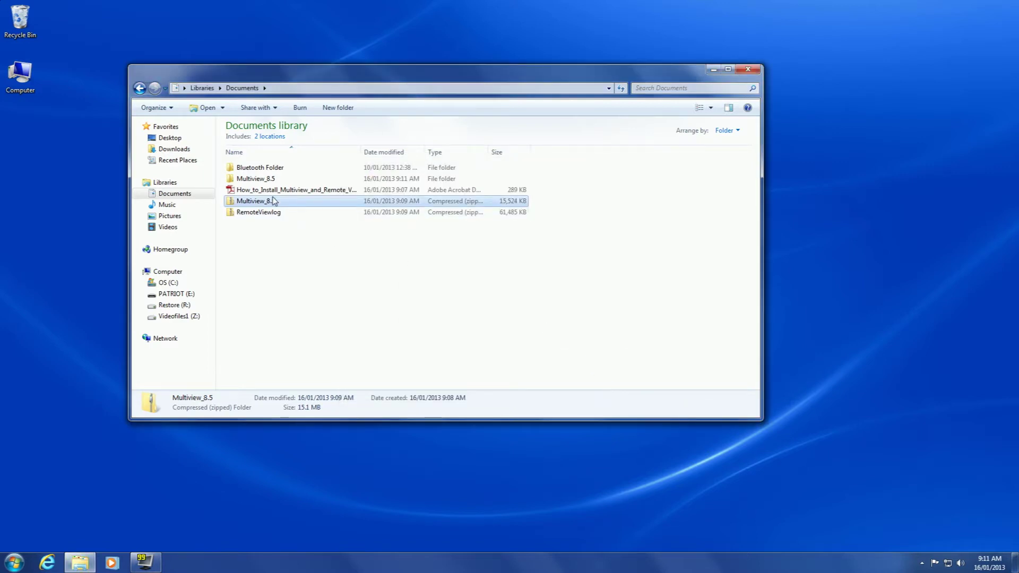
- Confirm Multiview_8.5 holds DMMultiView, then return to Documents and select RemoteViewlog.zip
double_click(258, 181)
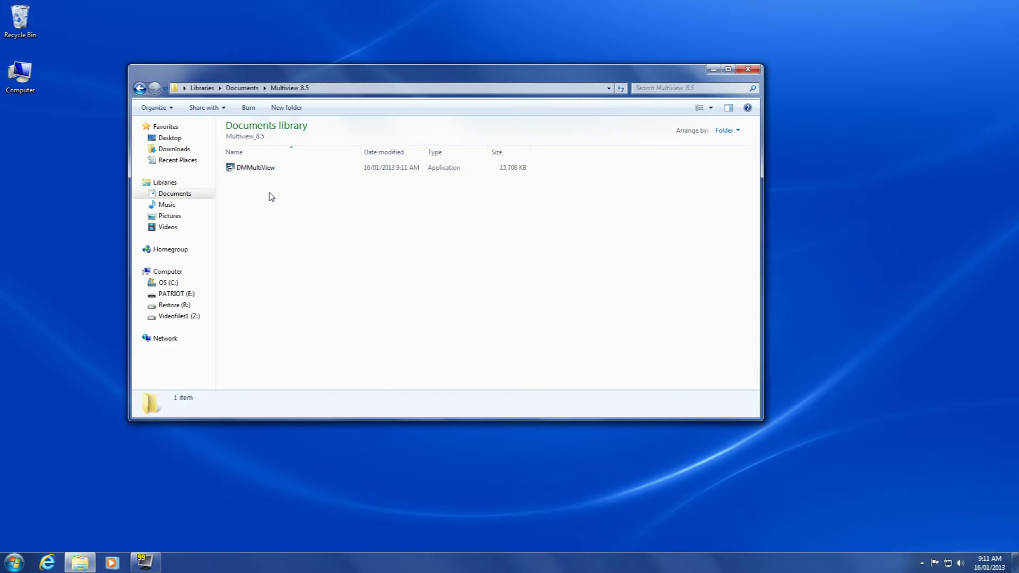
click(138, 89)
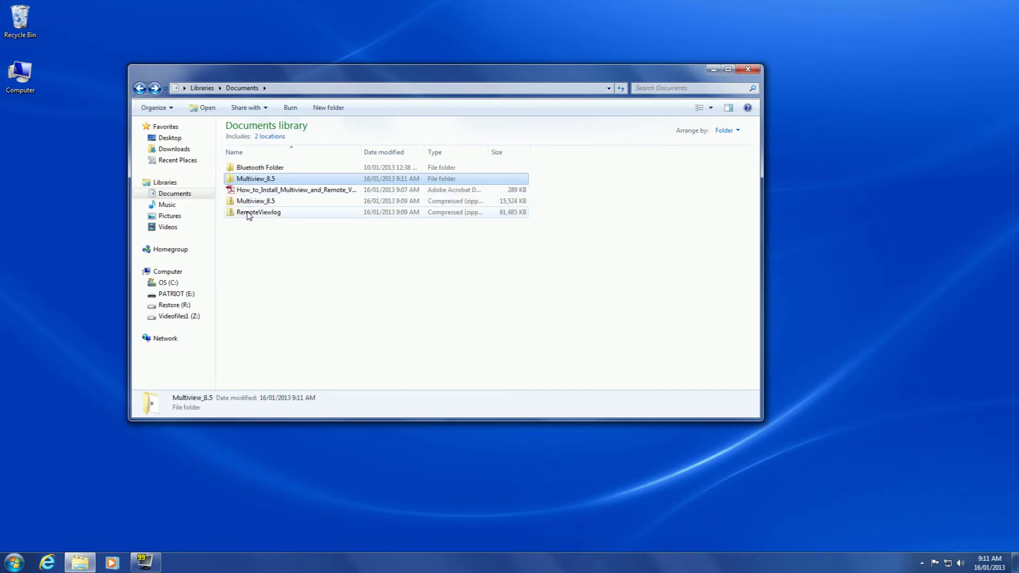
click(247, 213)
- Extract RemoteViewlog.zip into the suggested RemoteViewlog folder in Documents
right_click(247, 213)
click(287, 247)
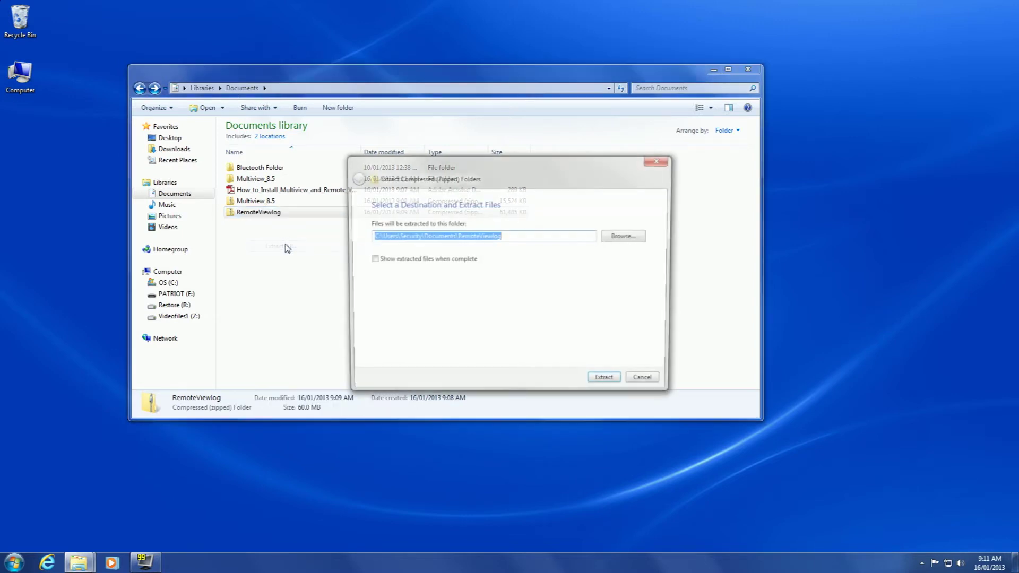
click(605, 384)
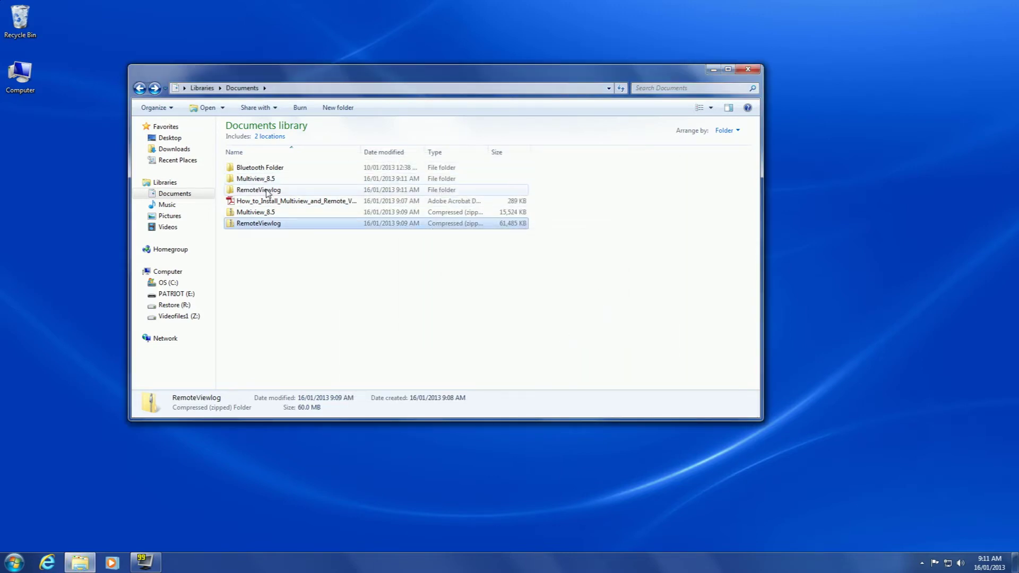
mouse_move(271, 183)
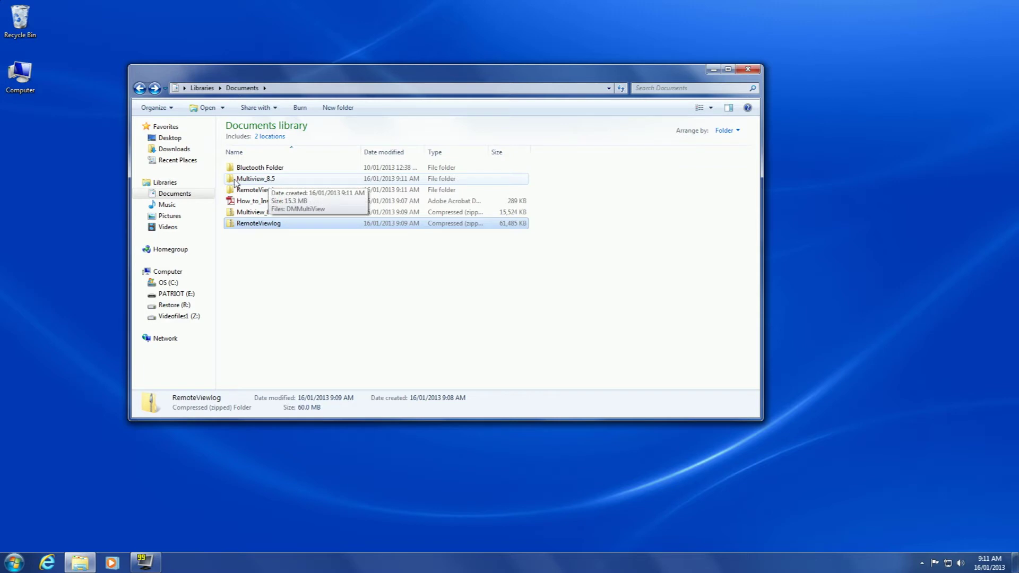
- Run the DMMultiView installer from the Multiview_8.5 folder, allowing it past the security warning
double_click(248, 181)
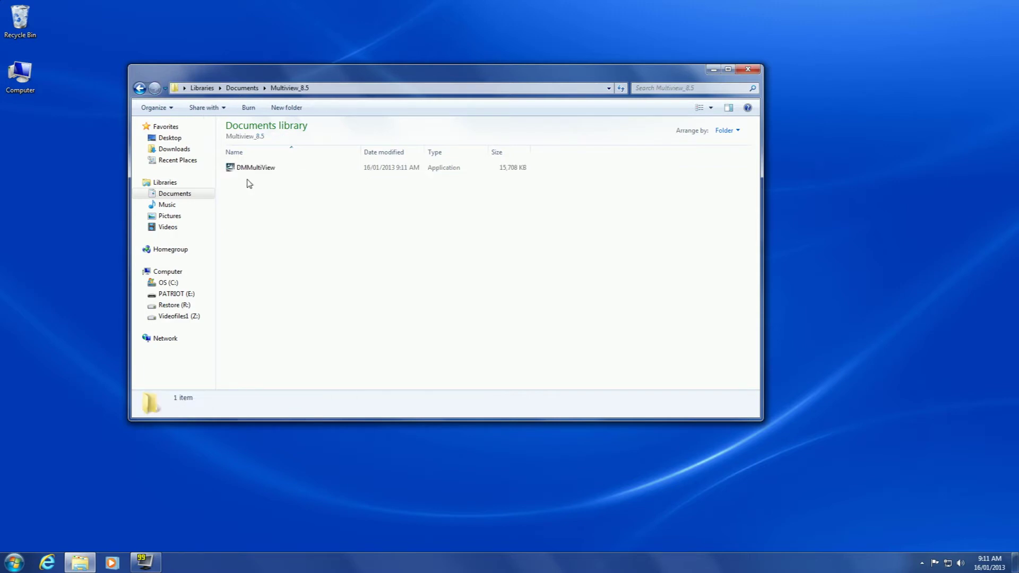
double_click(253, 169)
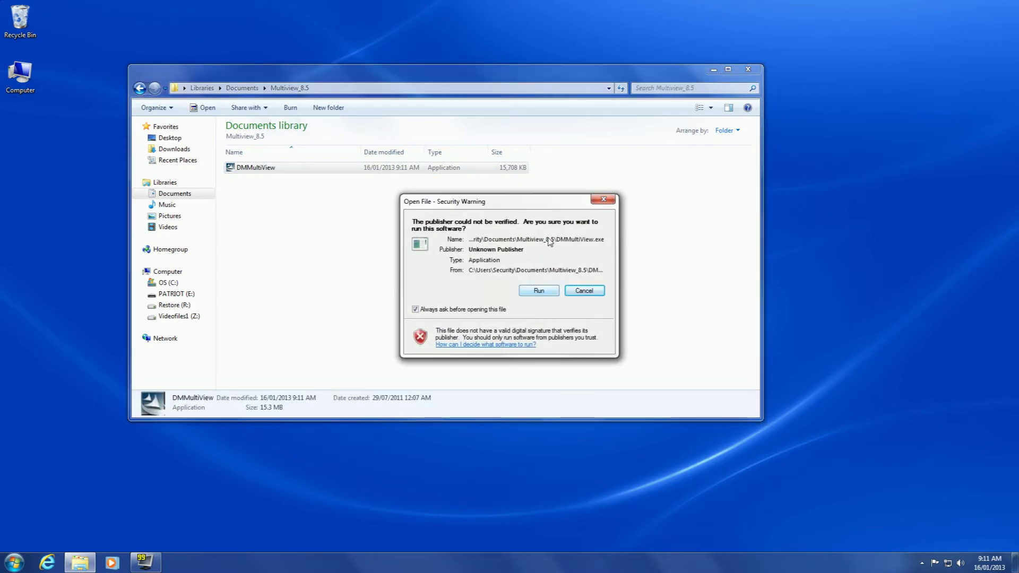
click(544, 293)
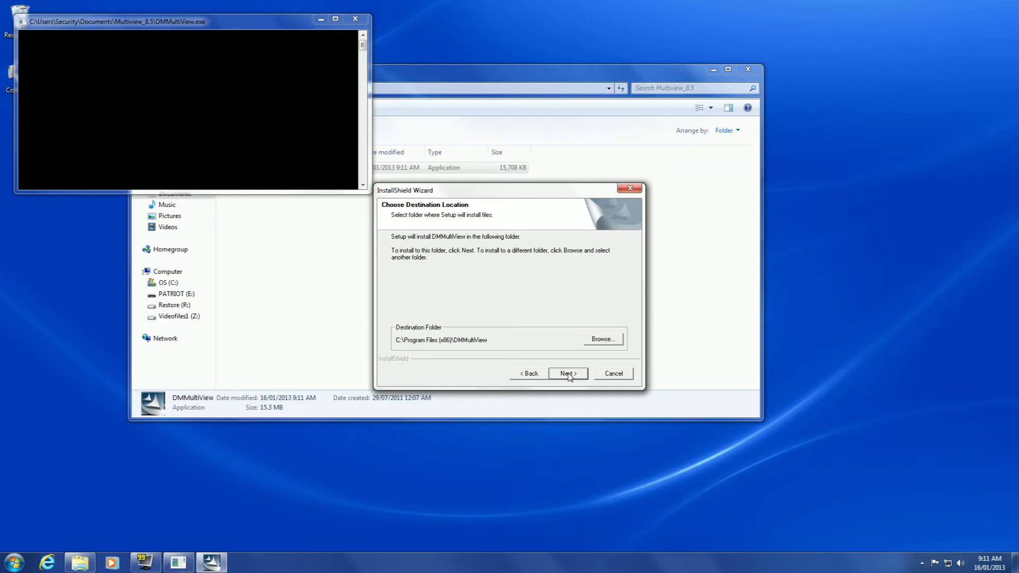
- Install DMMultiView to C:\Program Files (x86)\DMMultiView, then take Explorer back to Documents
click(568, 374)
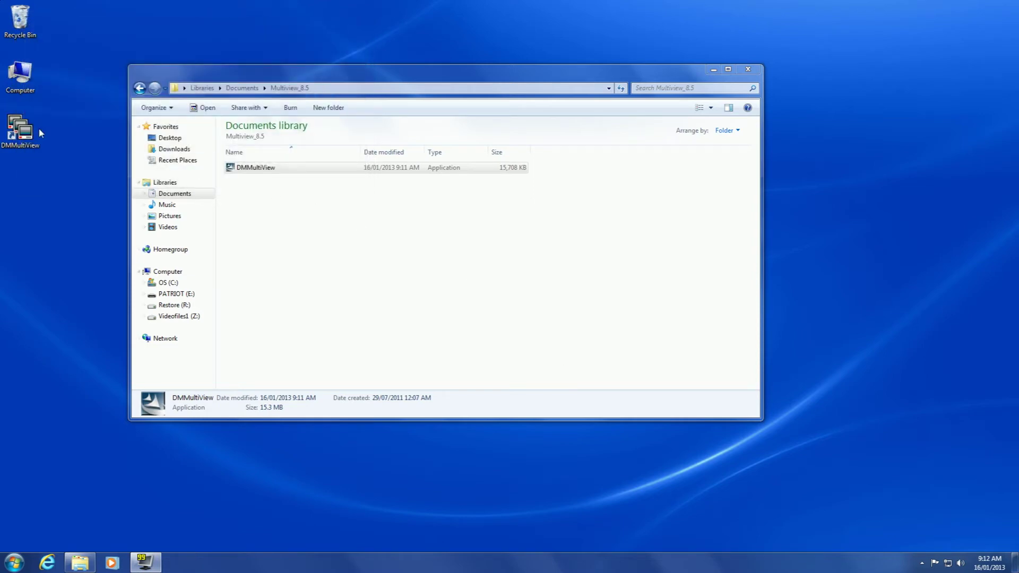
click(15, 133)
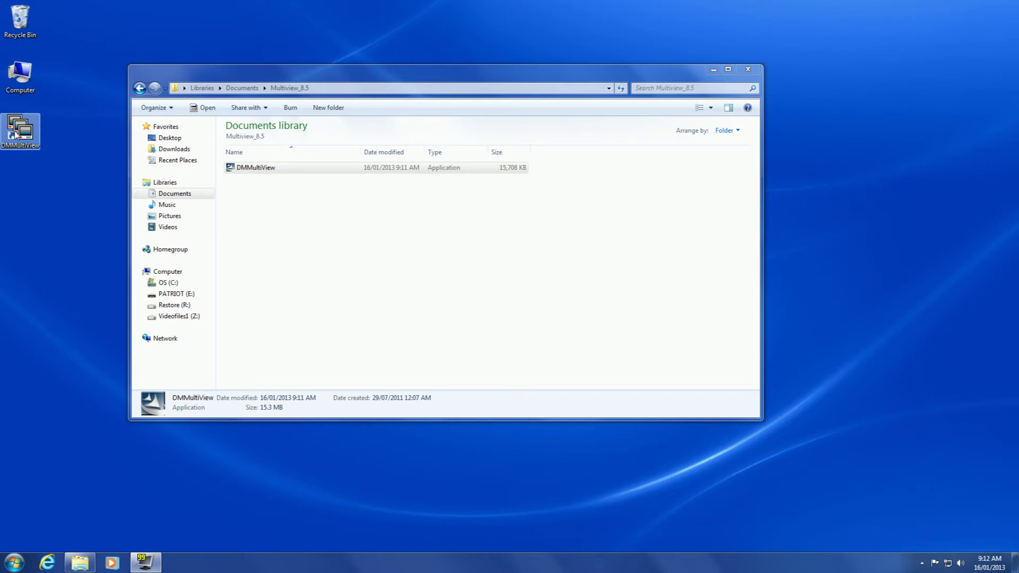
click(139, 88)
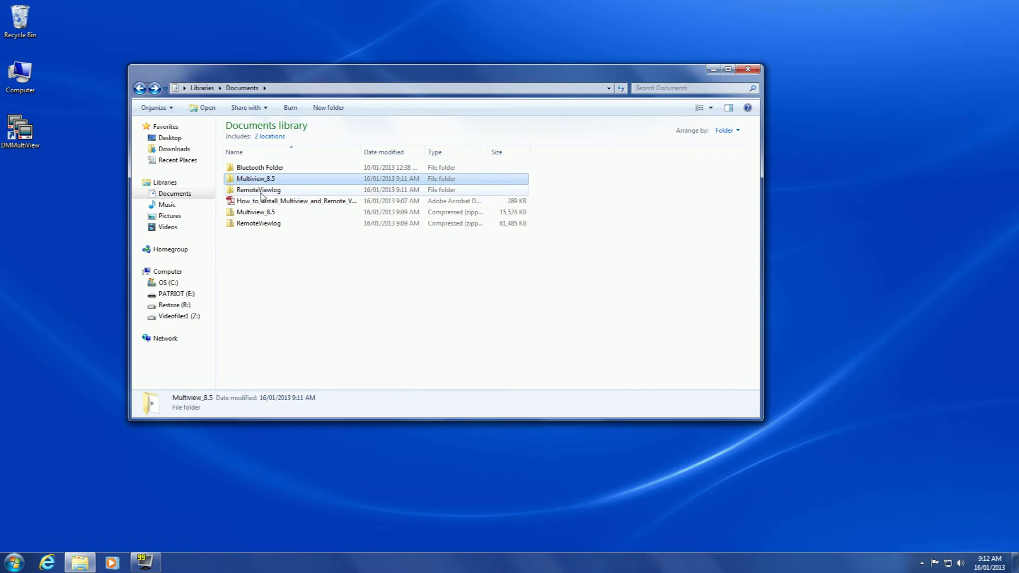
- Run RemoteViewlog.exe from RemoteViewlog > RemoteViewlog, allowing it past the security warning
click(274, 194)
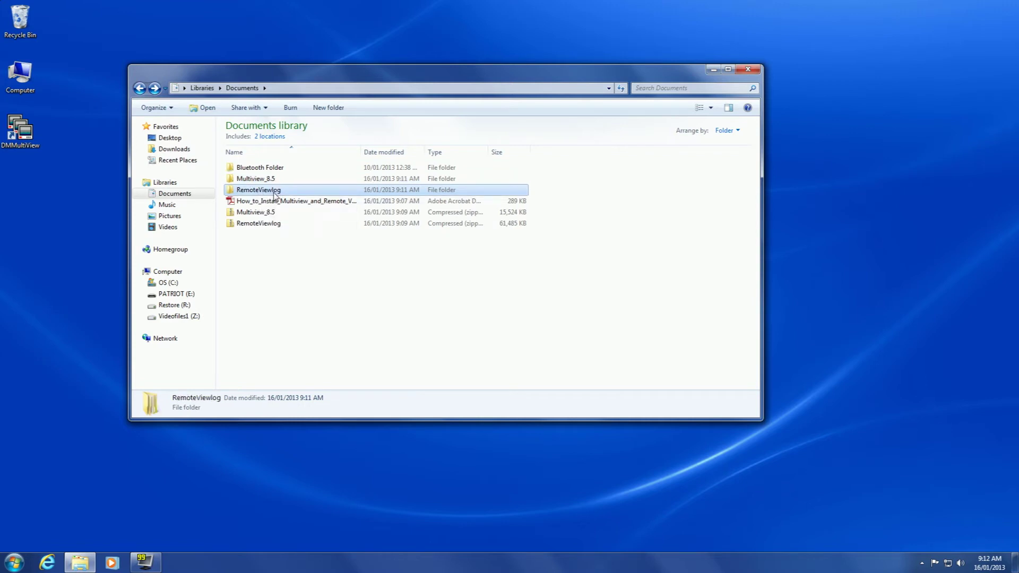
double_click(273, 192)
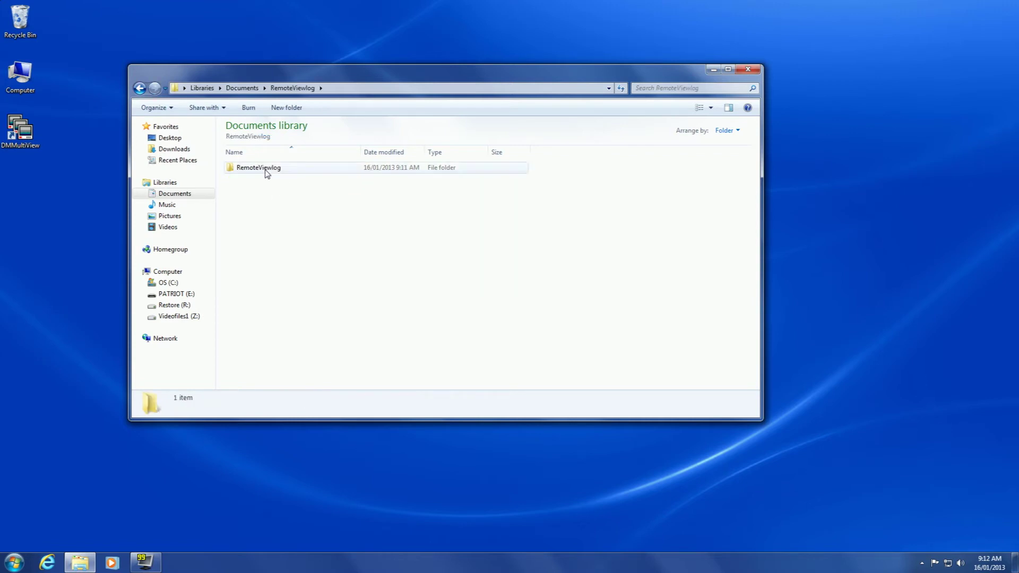
double_click(266, 169)
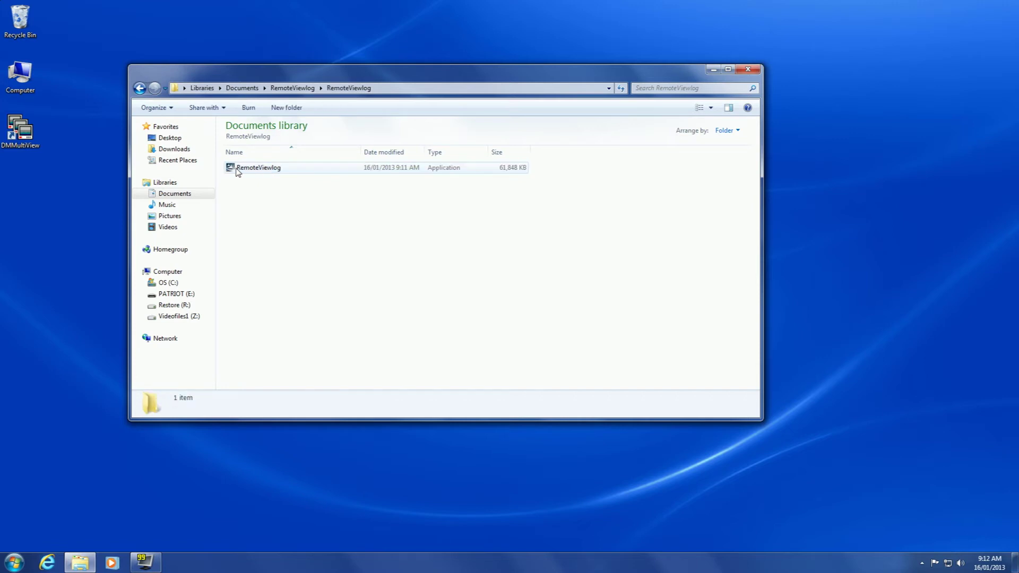
double_click(272, 169)
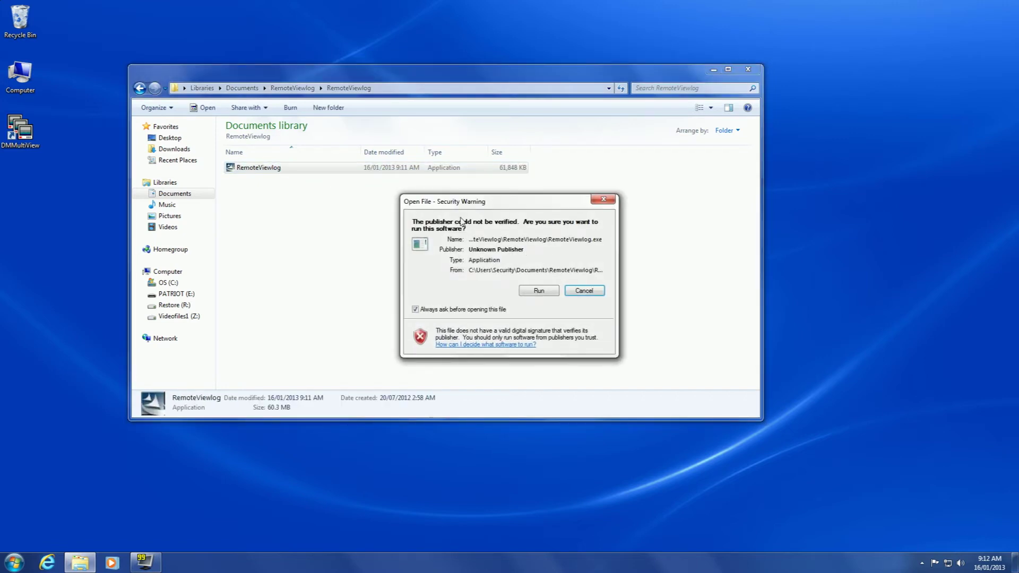
click(539, 292)
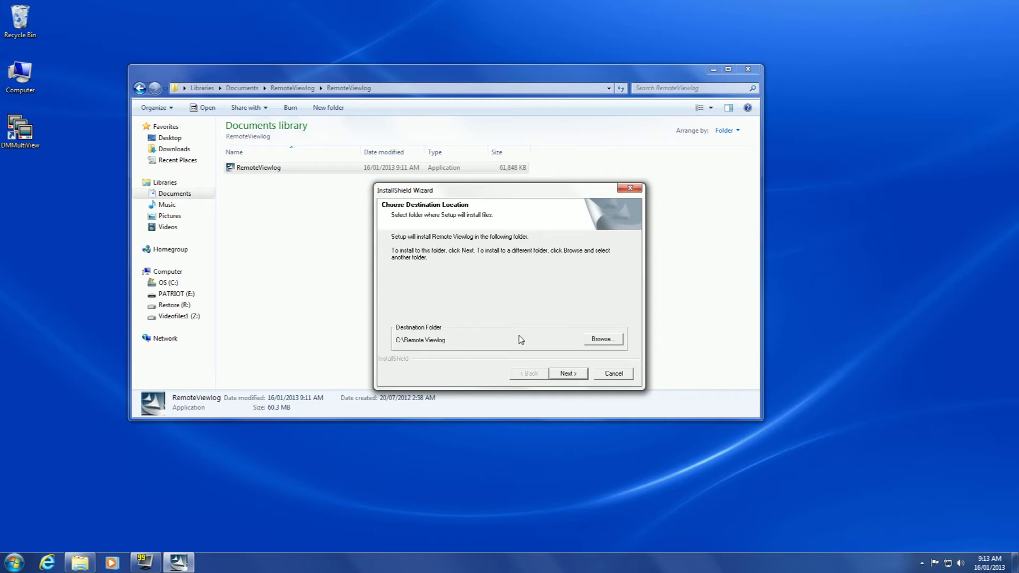
- Accept C:\Remote Viewlog as the install folder and let setup copy files
click(568, 374)
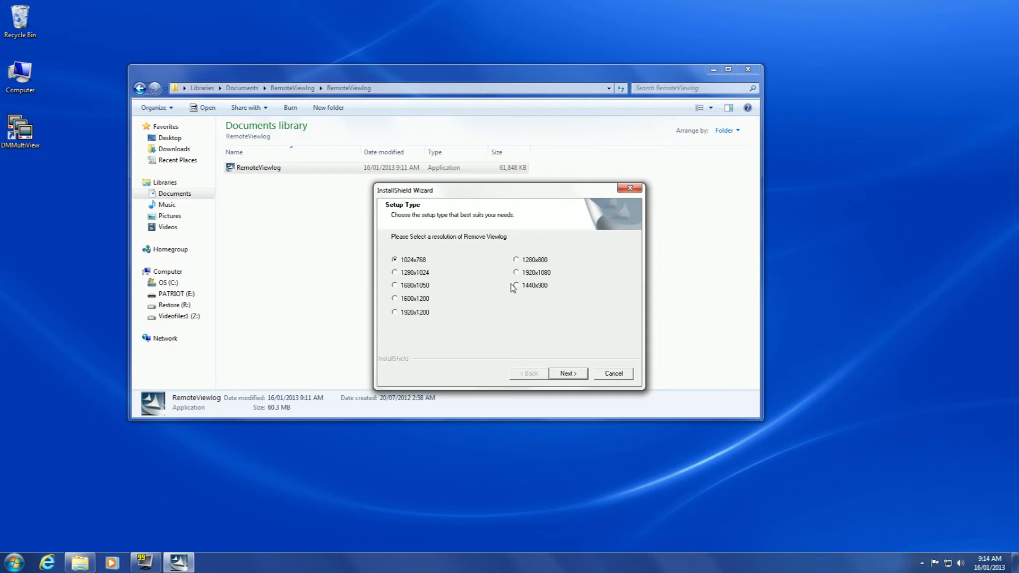
right_click(821, 263)
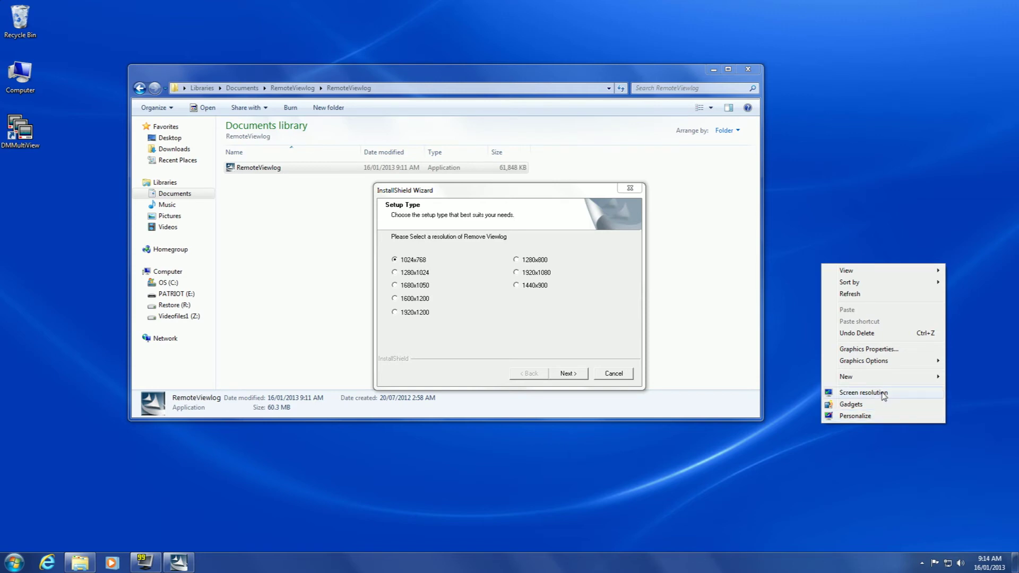
click(881, 394)
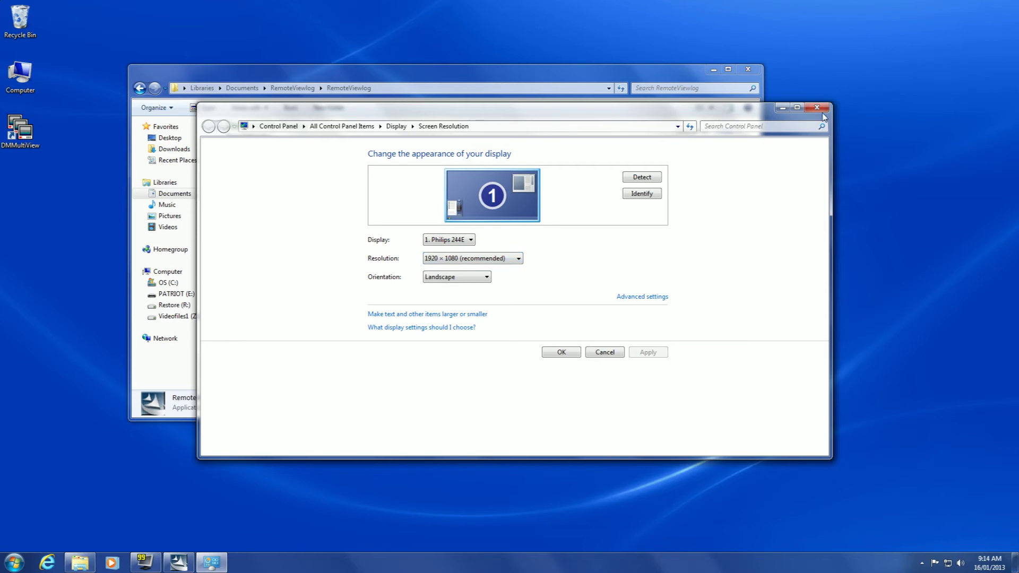
click(820, 109)
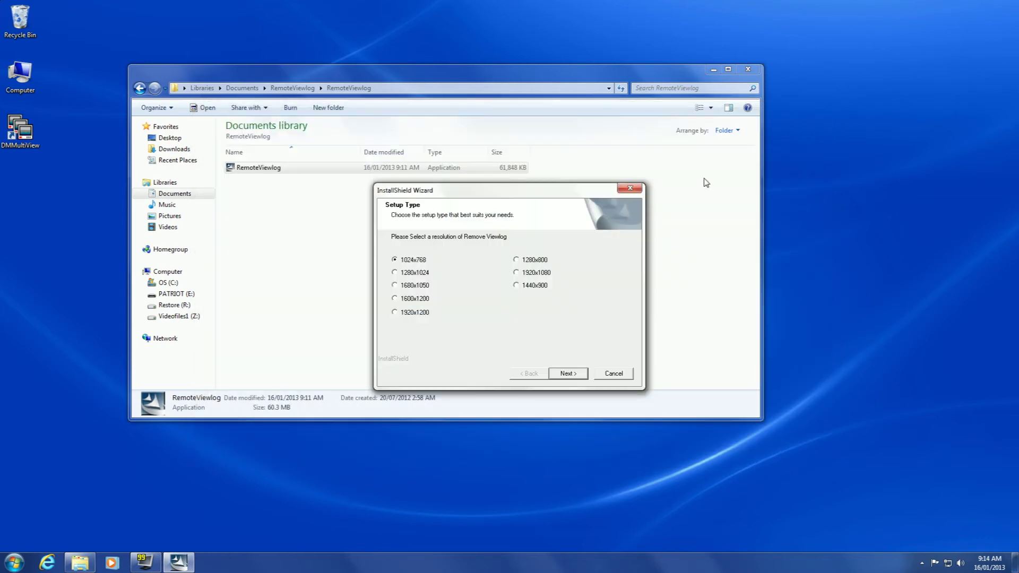
- Choose 1920x1080 resolution, add a Remote Viewlog desktop shortcut, and finish the installation
click(515, 273)
click(568, 374)
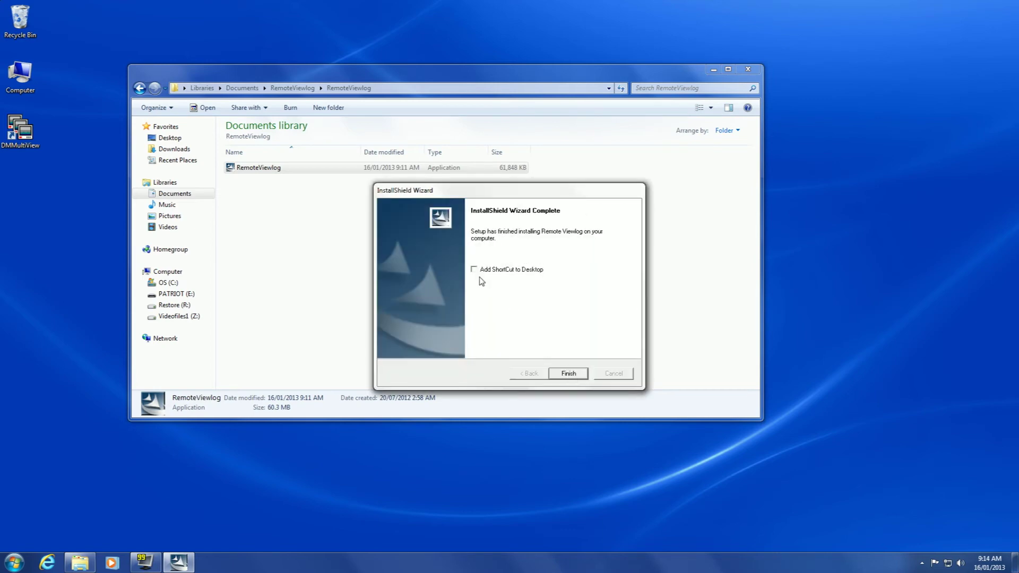
click(474, 270)
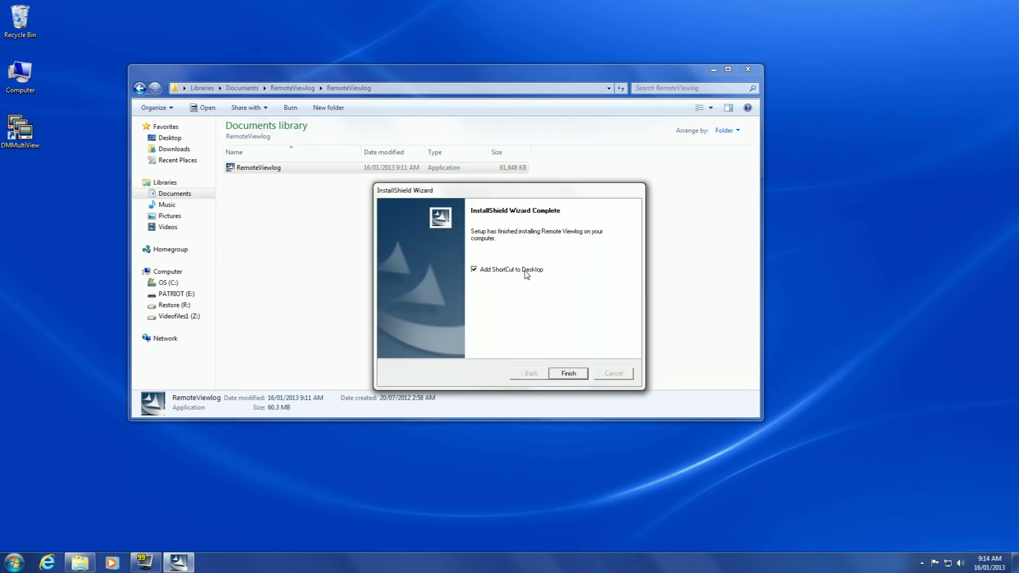
click(569, 374)
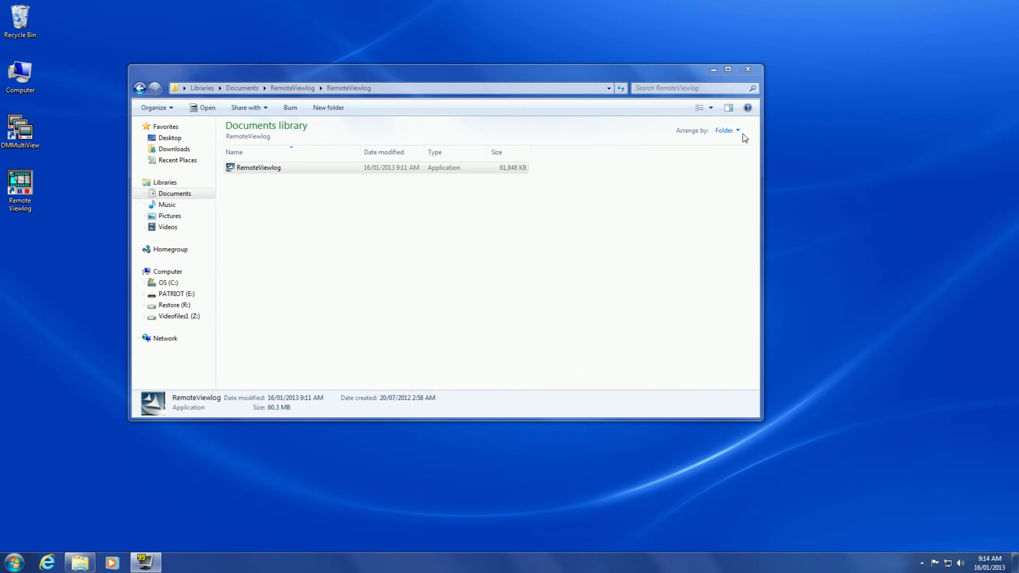
click(748, 71)
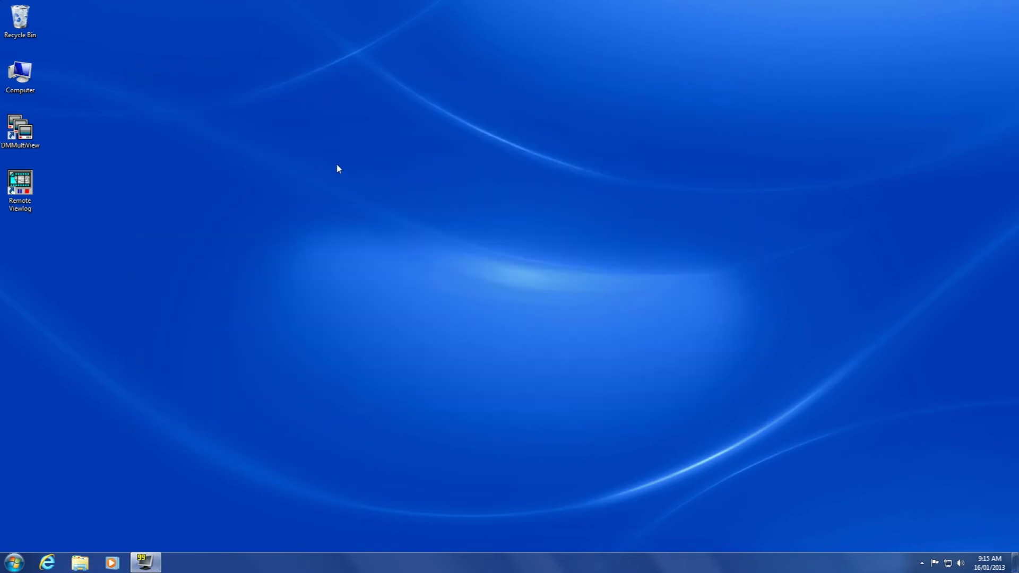
click(24, 137)
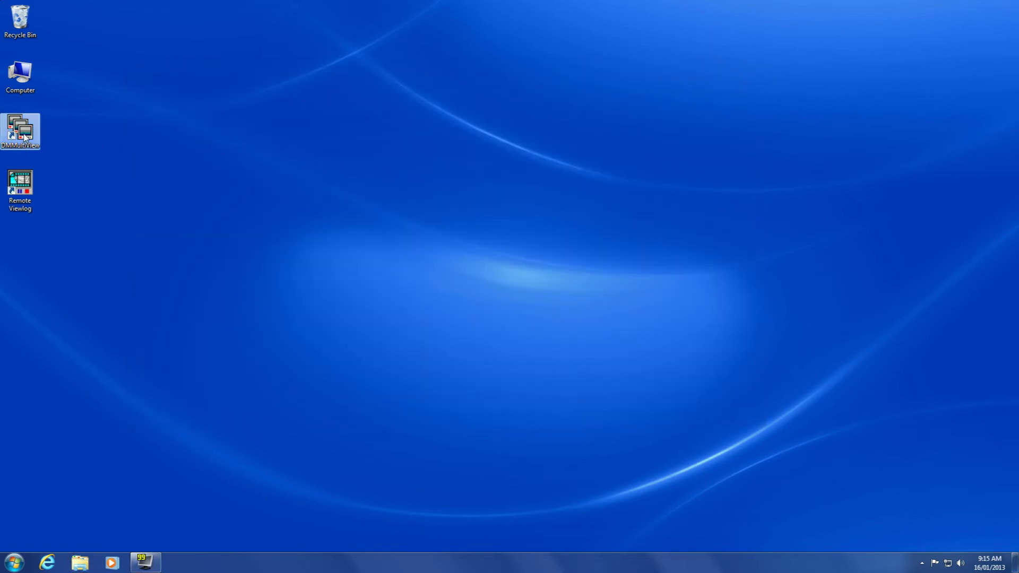
click(23, 184)
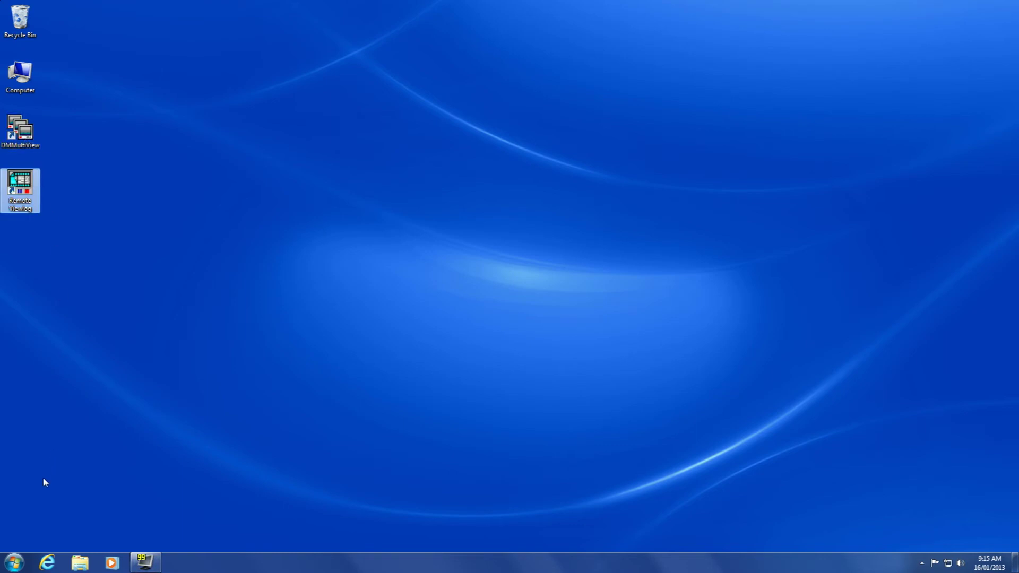
click(14, 564)
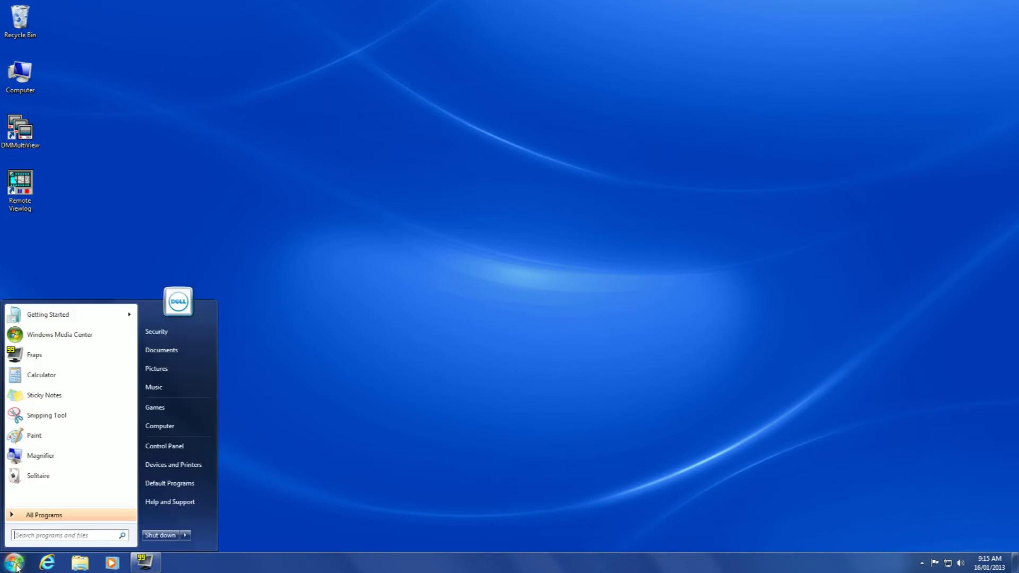
click(39, 514)
scroll(53, 477, down, 5)
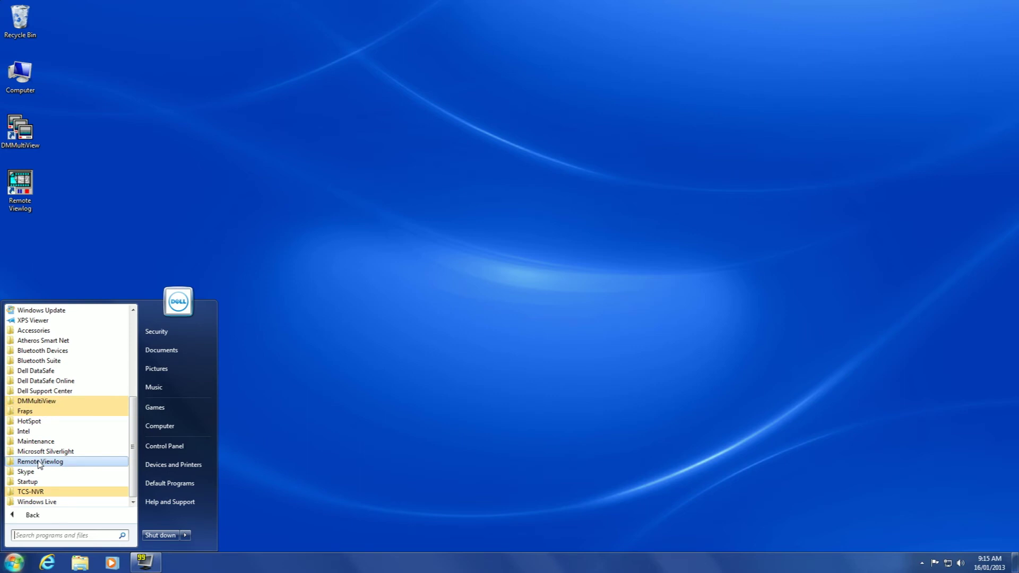
scroll(38, 464, up, 5)
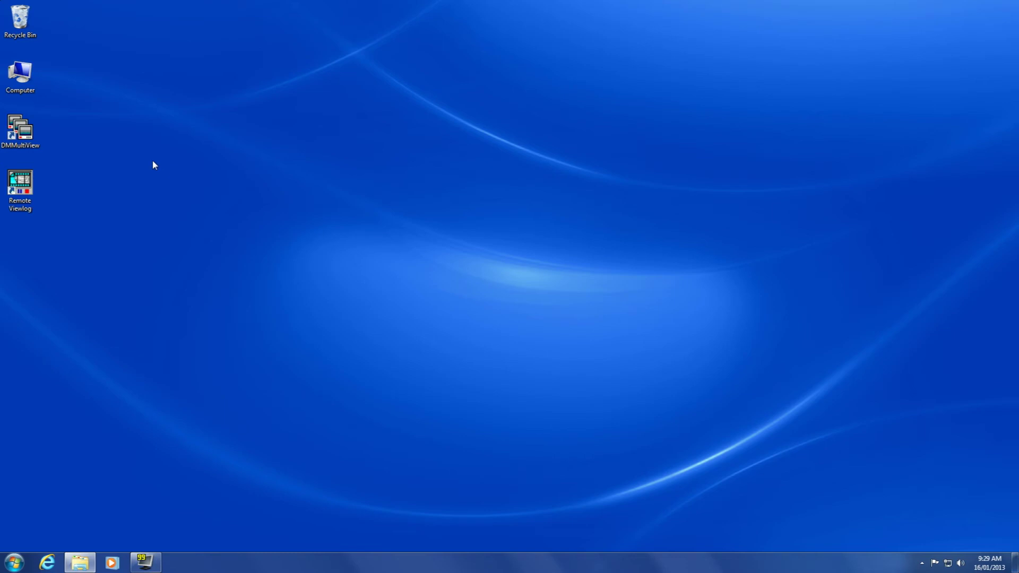
- Launch DMMultiView and change the host to a1transmission.dipmap.com with HTTP port 4444
click(18, 132)
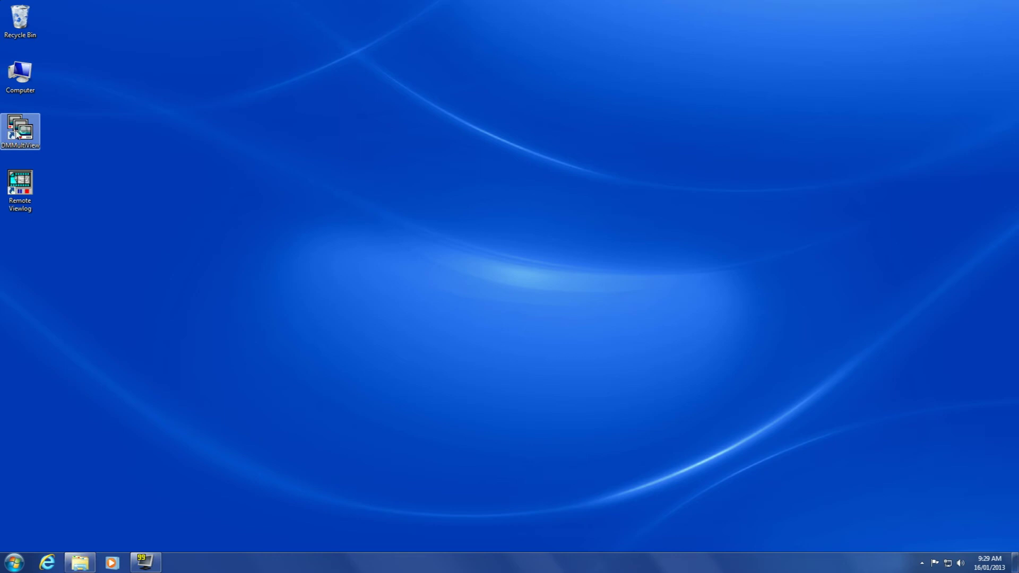
double_click(17, 133)
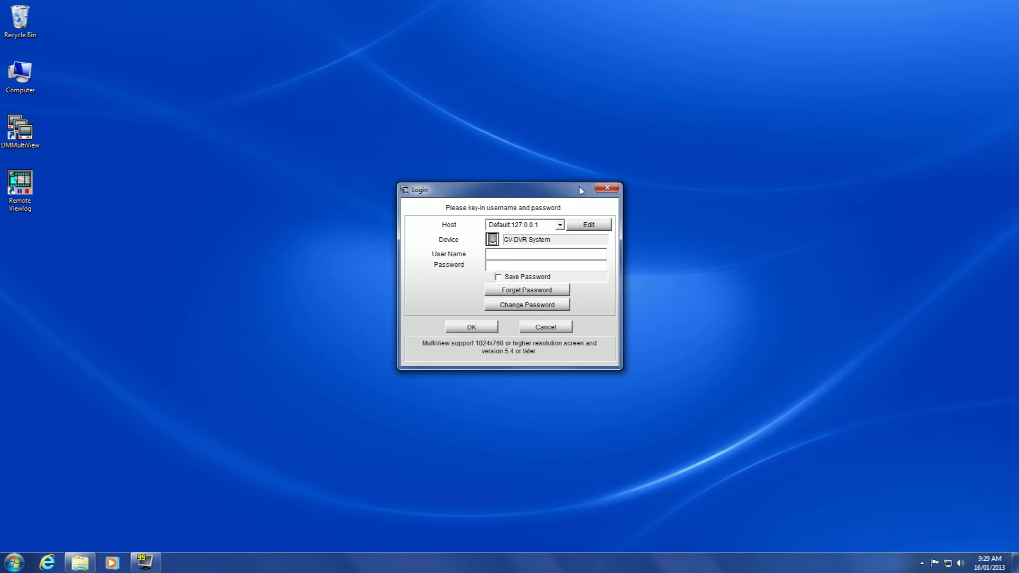
click(590, 225)
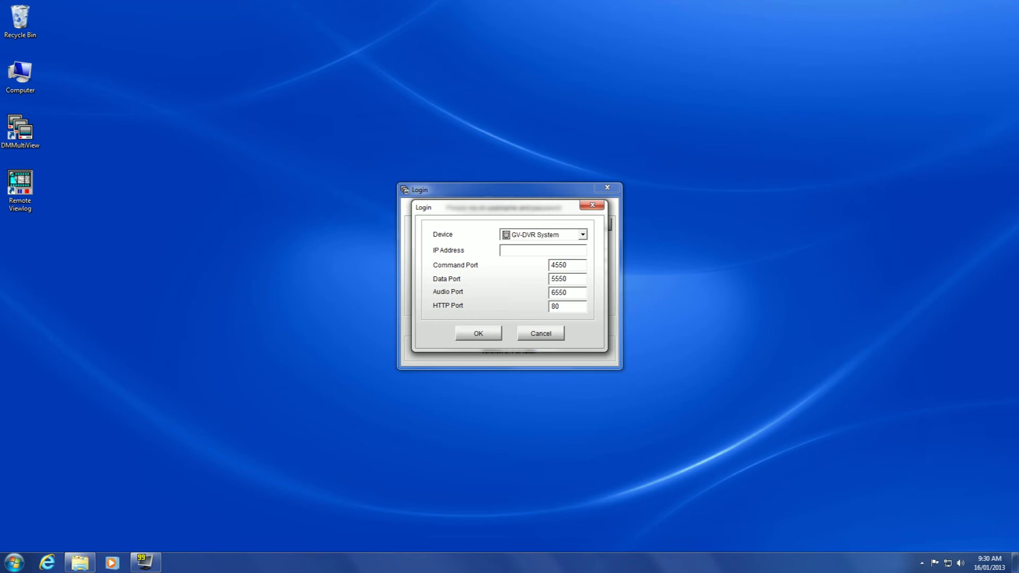
text(a1)
text(a)
text(nsmiss)
text(ion.dipm)
text(ap)
text(.com)
key(Tab)
text(4444)
- Confirm the host settings, enter the DVR user name and password, and enable Save Password
click(478, 334)
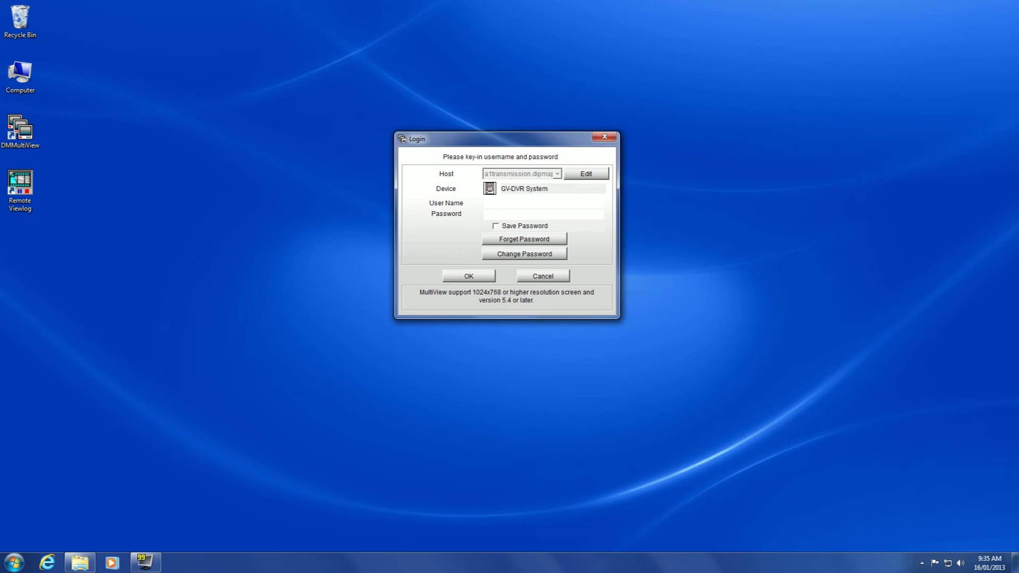
text(training)
text(*****)
text(***)
click(497, 227)
- Log into the remote DVR and set the MultiView display resolution to 1920x1080
click(455, 277)
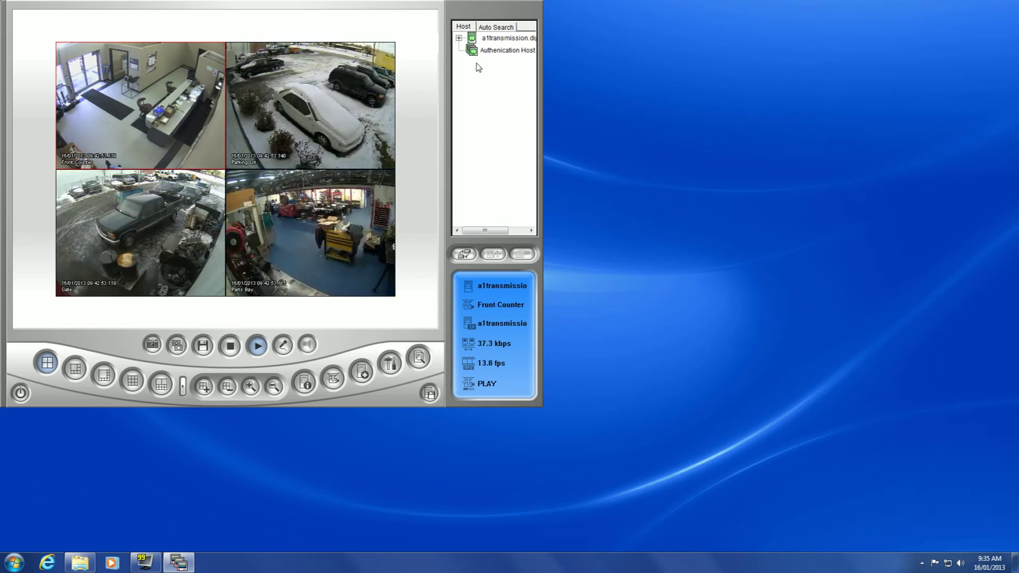
click(391, 366)
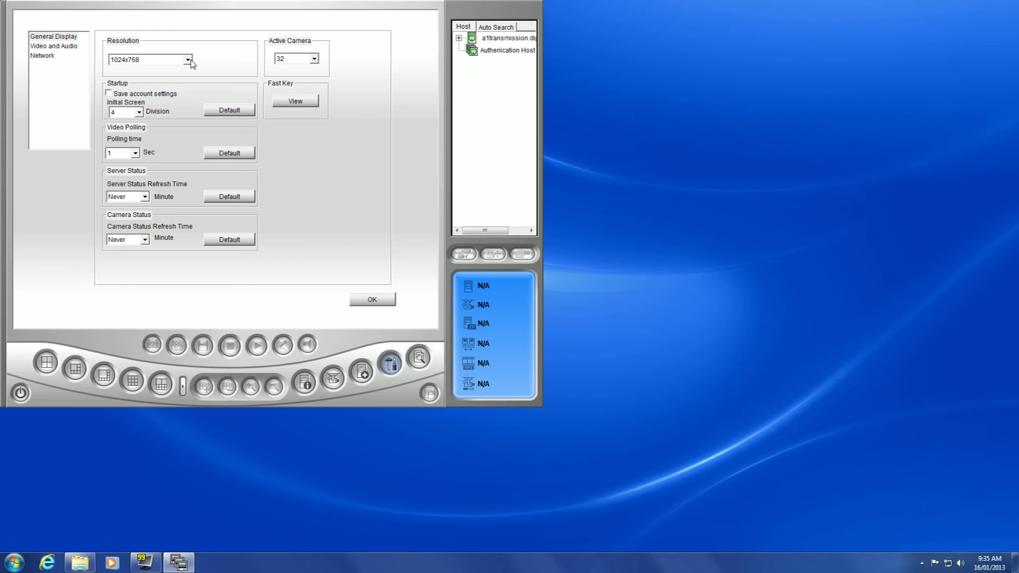
click(188, 60)
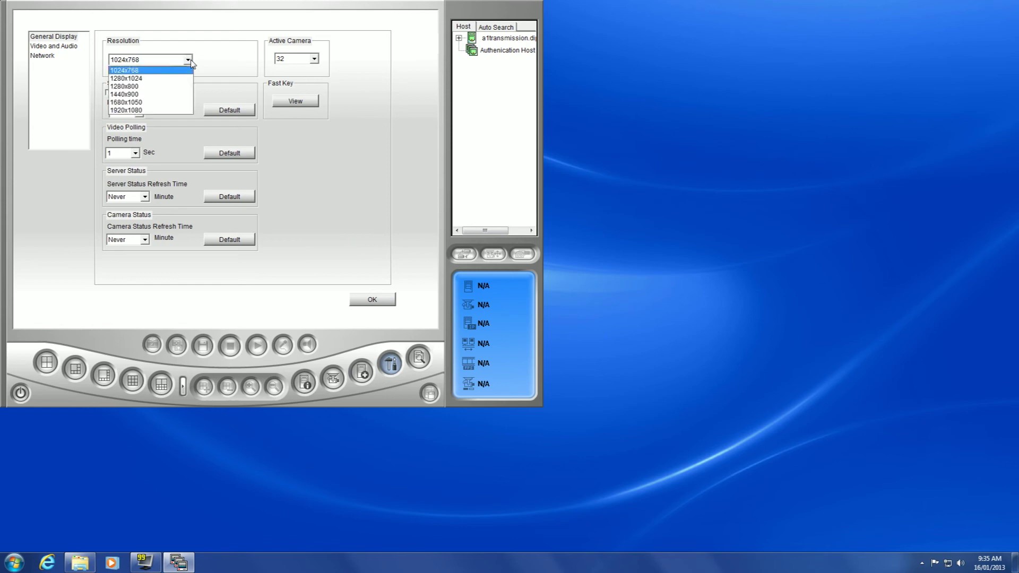
click(139, 109)
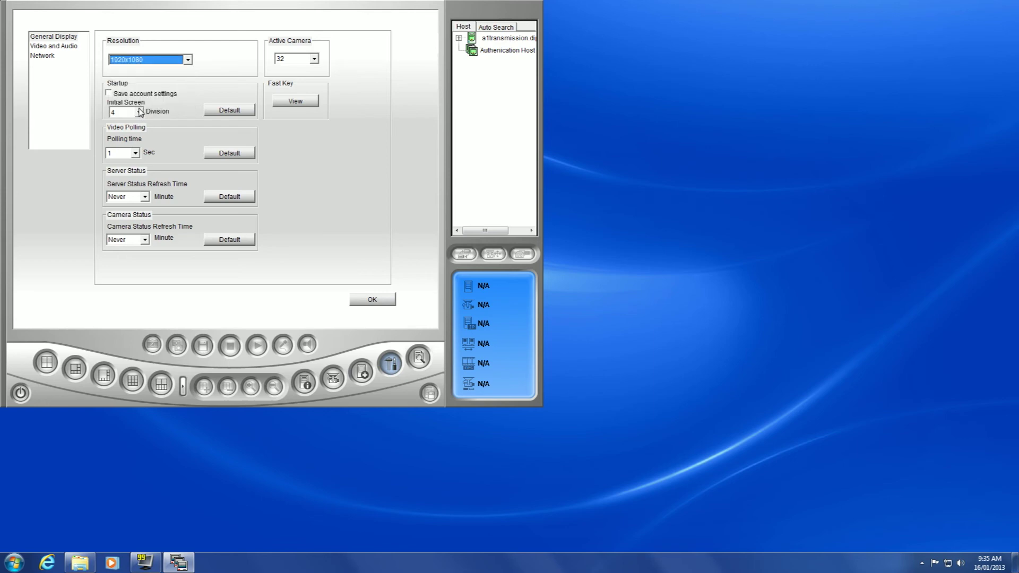
click(372, 300)
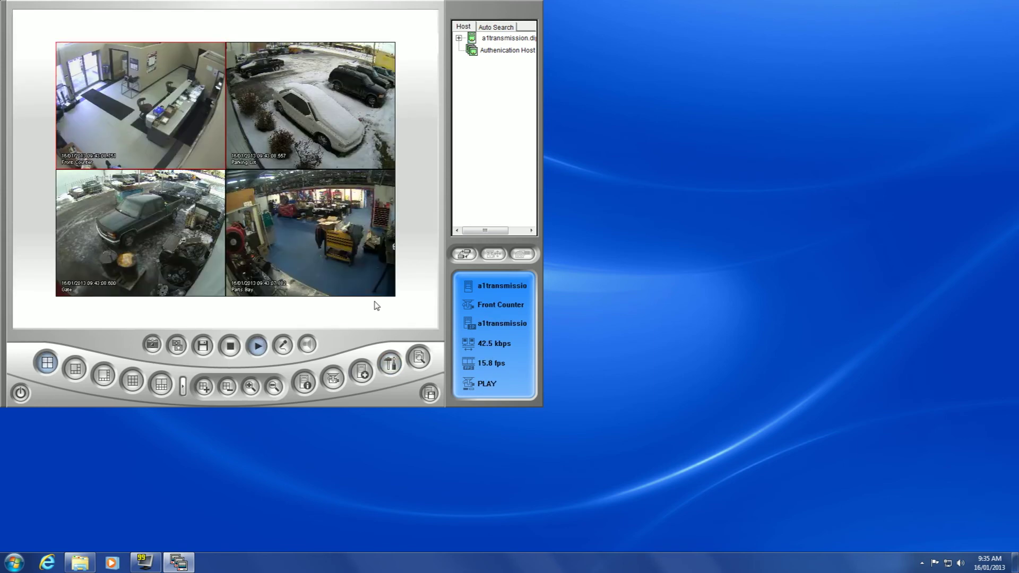
- Close DMMultiView through the power button menu and confirm exiting
click(22, 394)
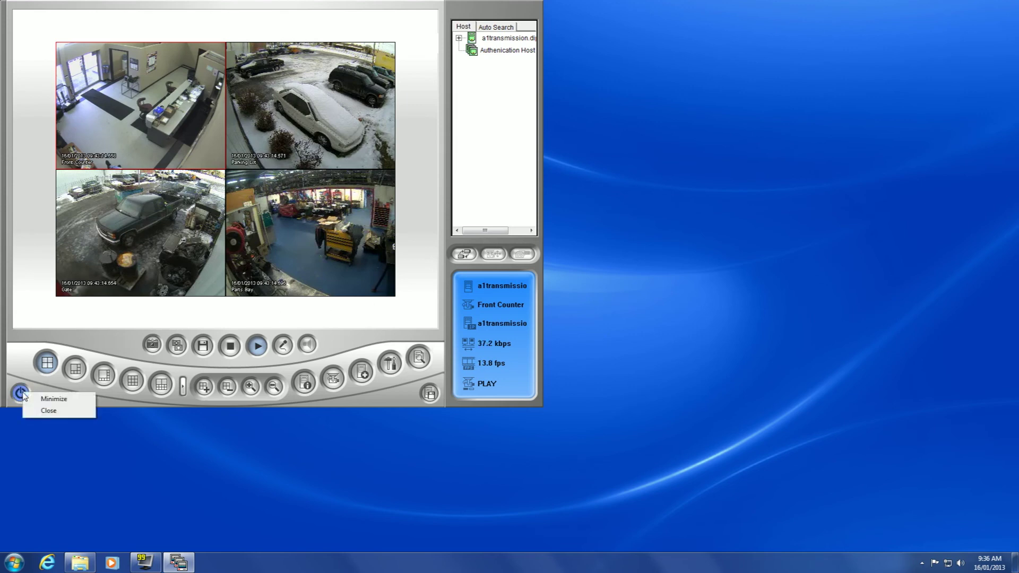
click(65, 415)
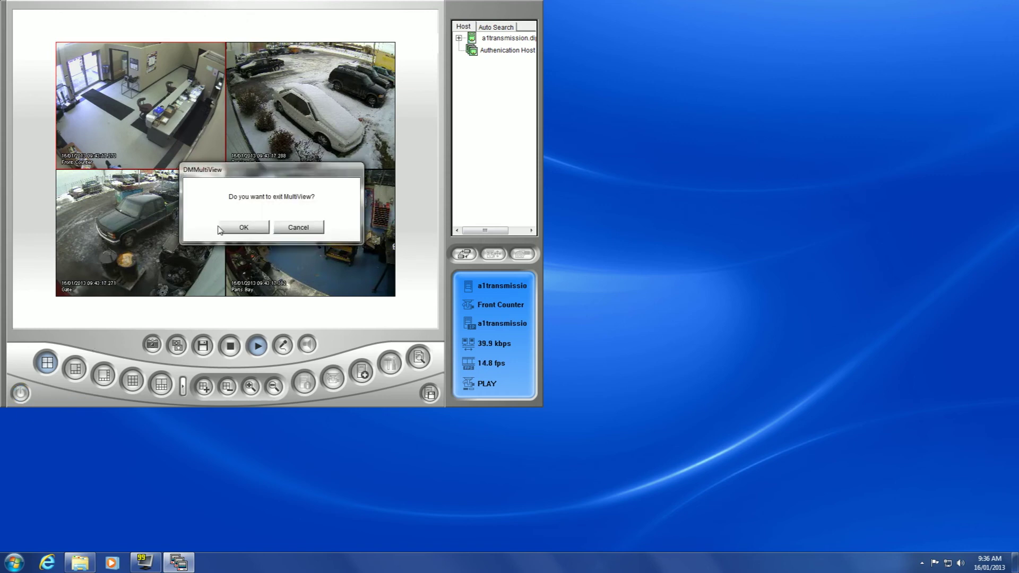
click(238, 228)
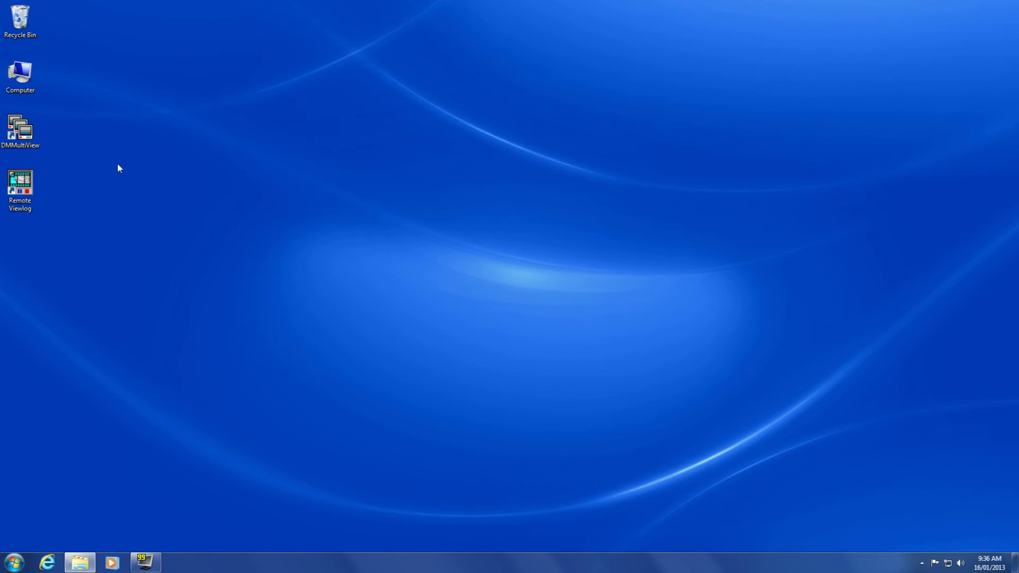
- Relaunch DMMultiView to log back in, then open Remote Viewlog's service choices
double_click(25, 134)
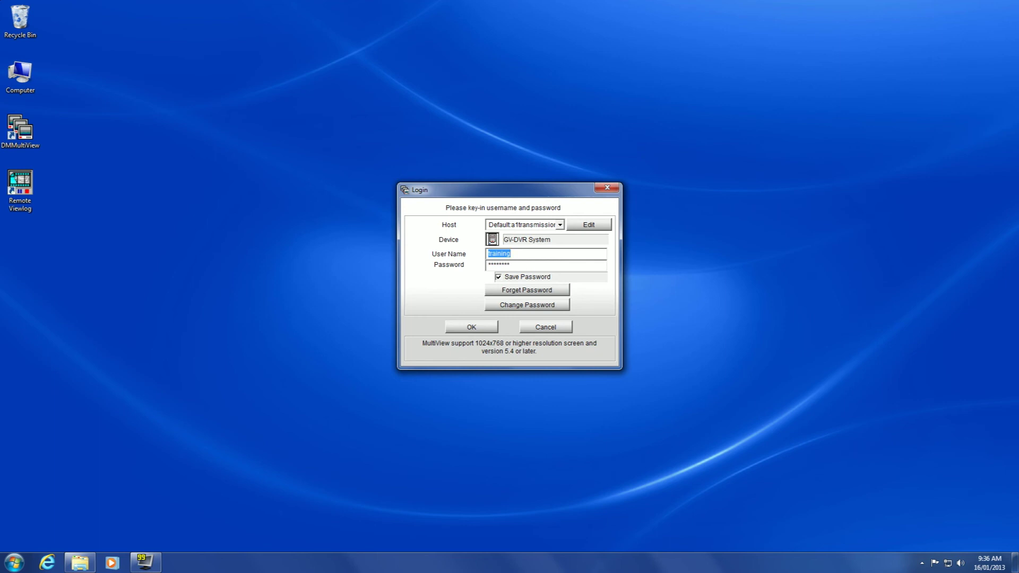
click(473, 326)
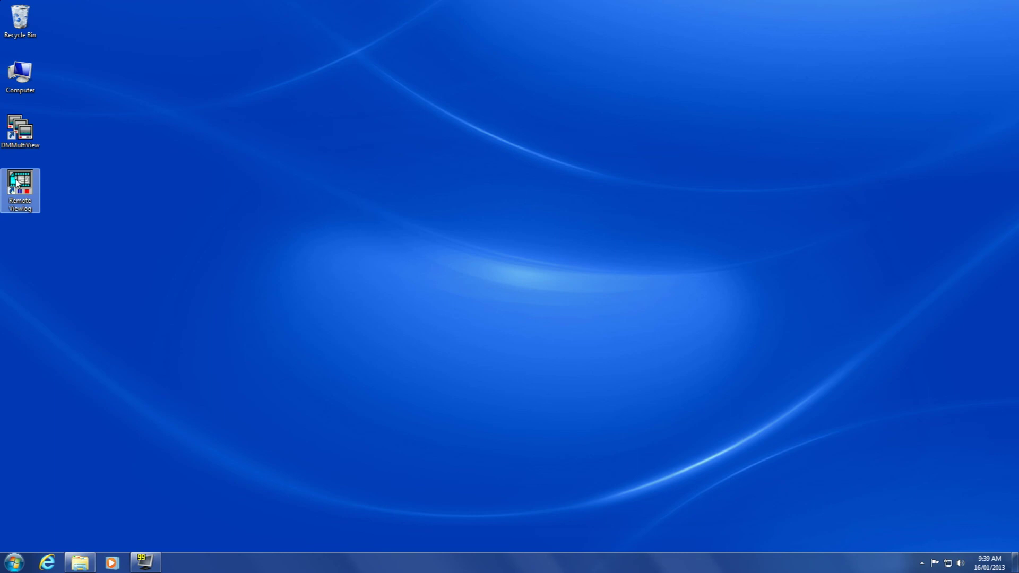
double_click(18, 183)
right_click(380, 276)
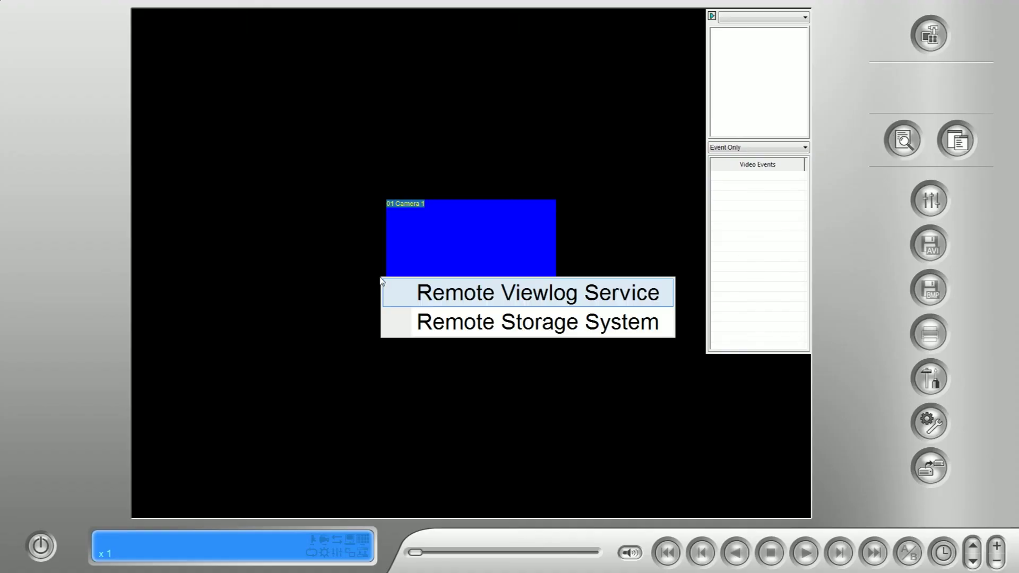